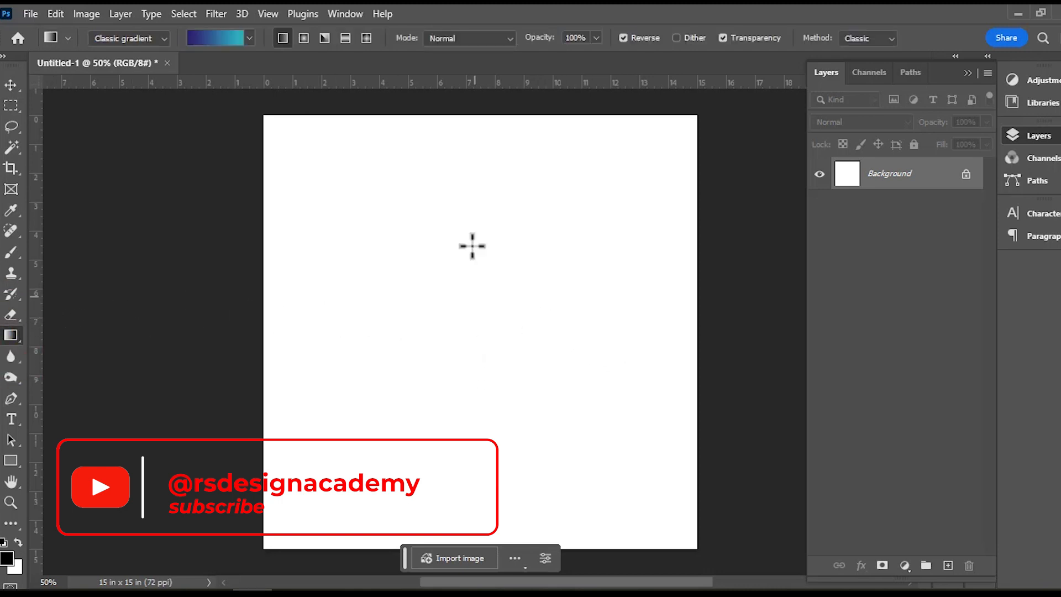
Fill the Background layer with a vertical linear gradient from dark purple at the top to teal at the bottom
left_click_drag(450, 381, 481, 498)
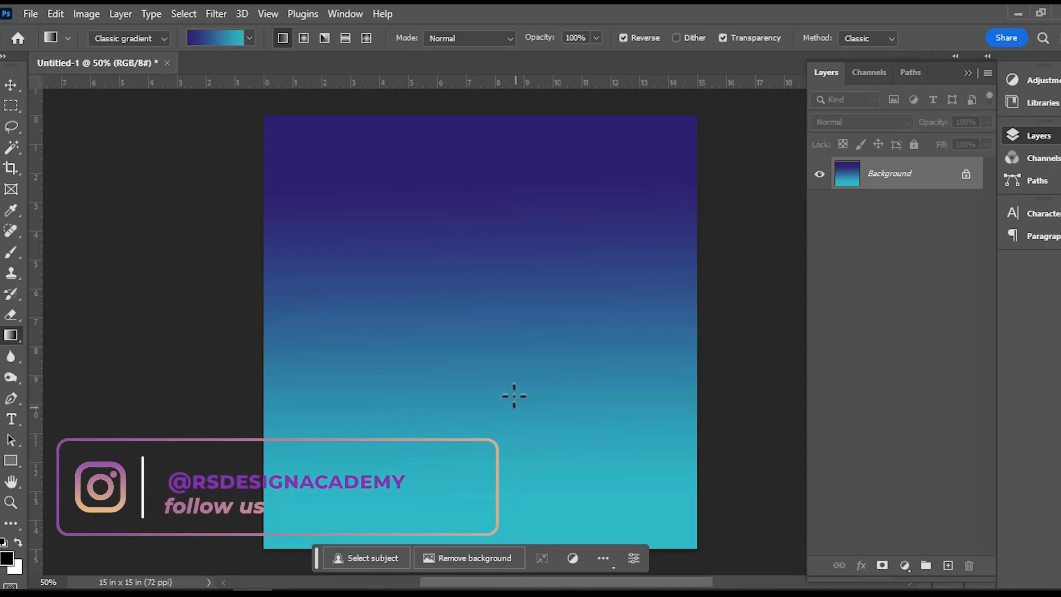
left_click_drag(487, 433, 464, 539)
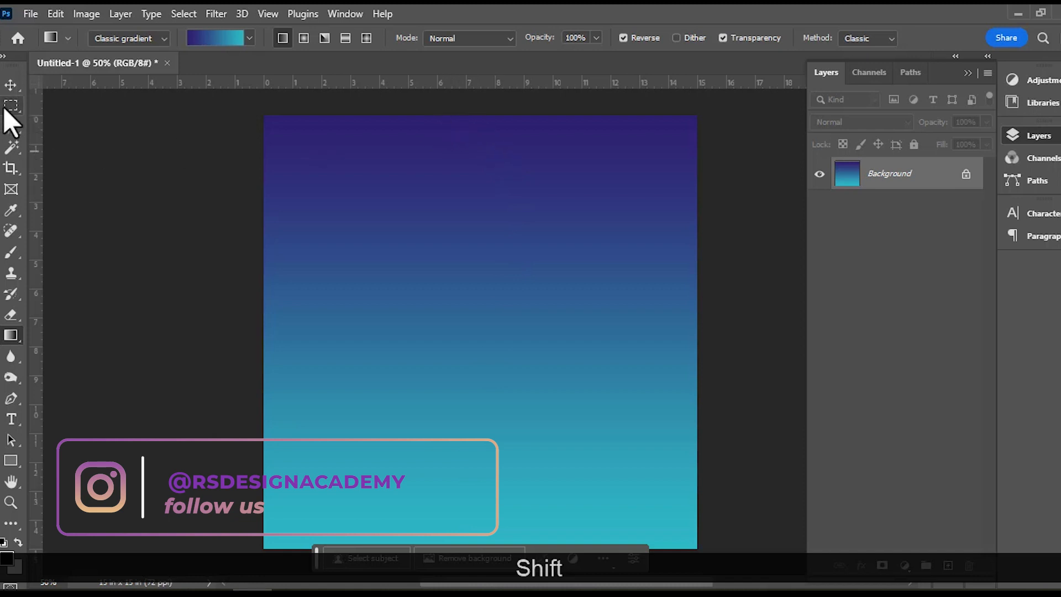
left_click(10, 85)
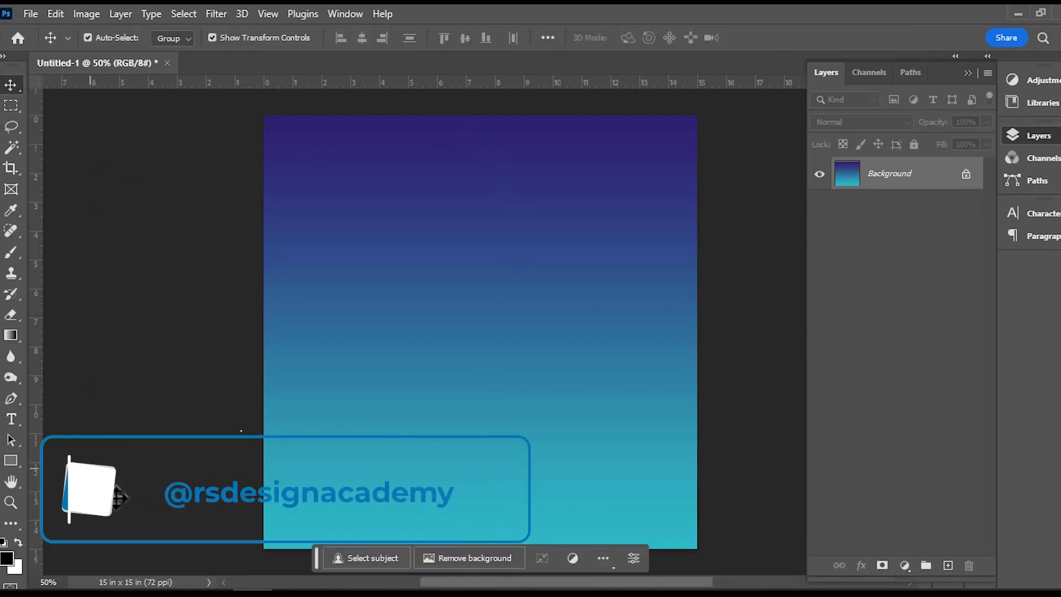
Place 198915_main-001.png from the Source File 112 folder, scale it to about 57% and centre the can in the upper canvas
left_click(91, 594)
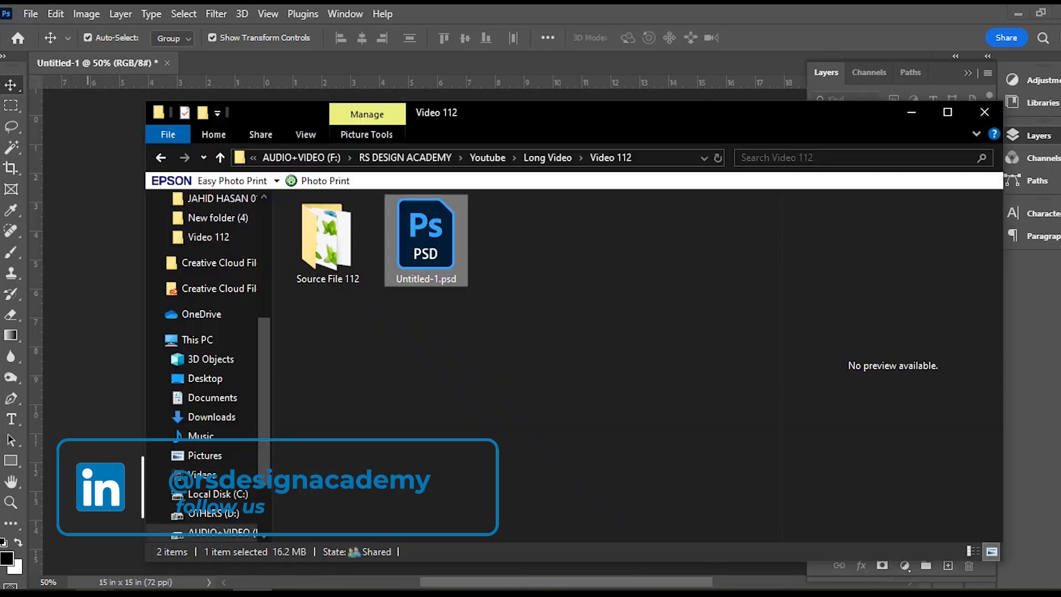
double_click(315, 238)
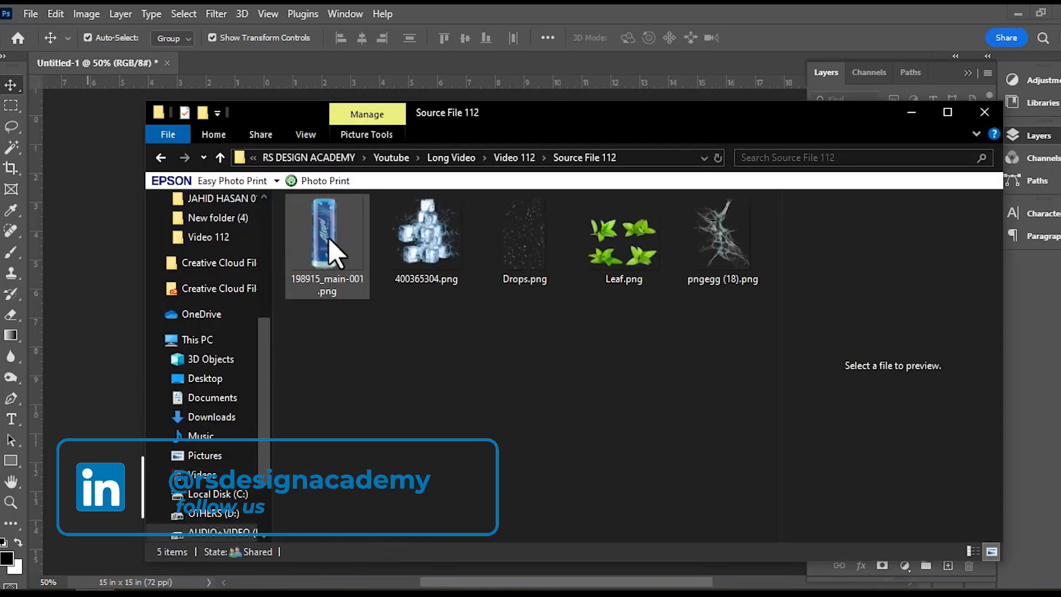
left_click_drag(558, 122, 717, 296)
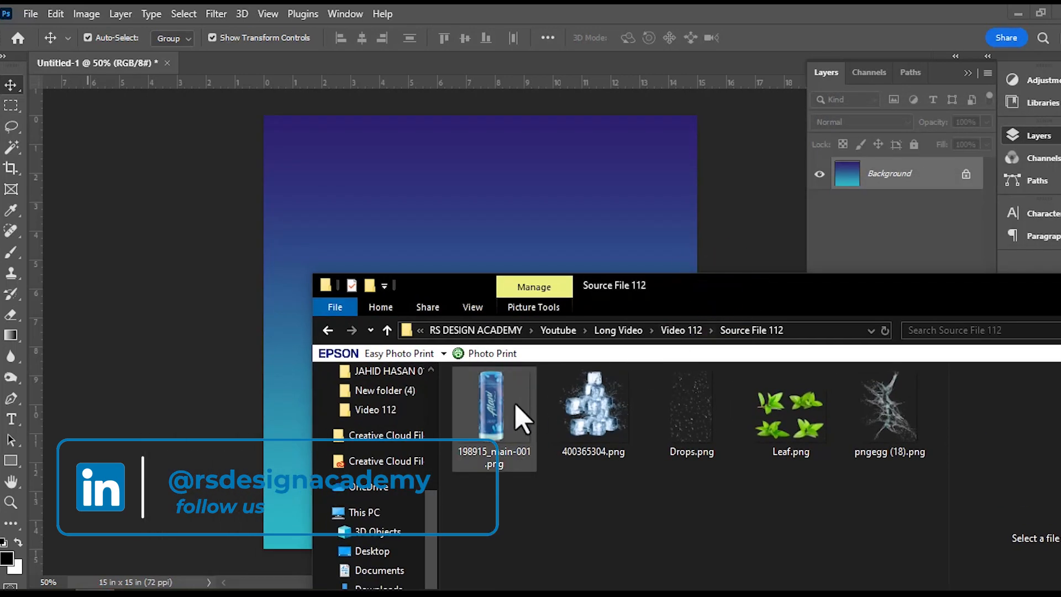
left_click_drag(505, 409, 481, 218)
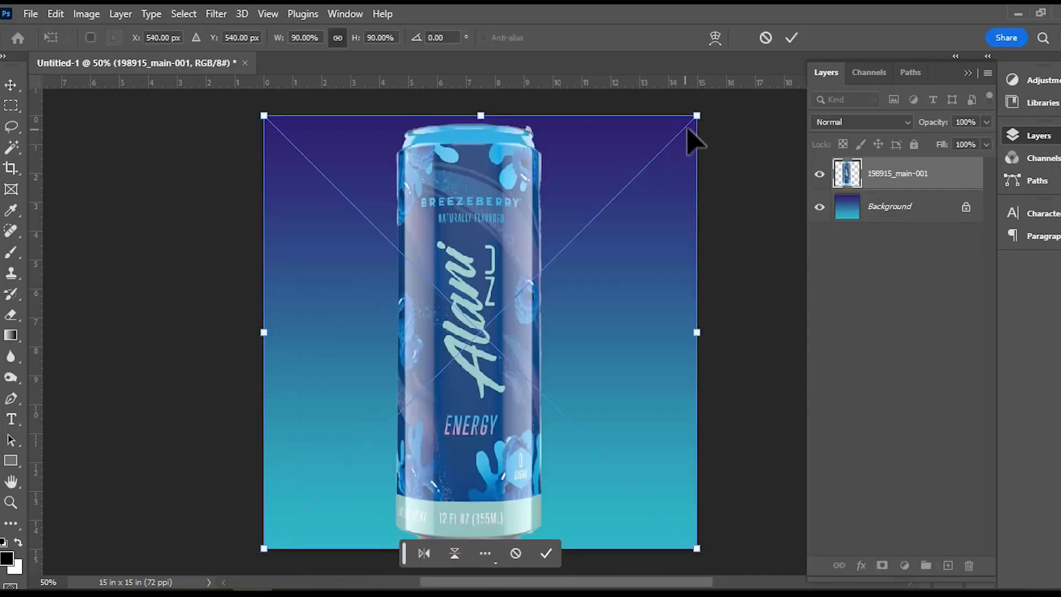
left_click_drag(700, 116, 540, 275)
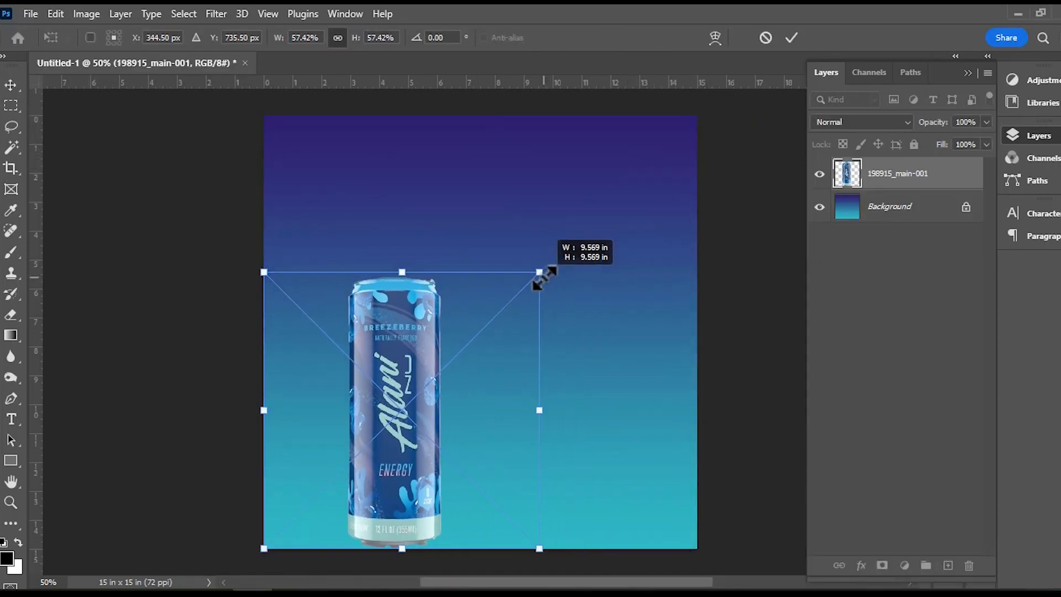
left_click_drag(403, 365, 487, 249)
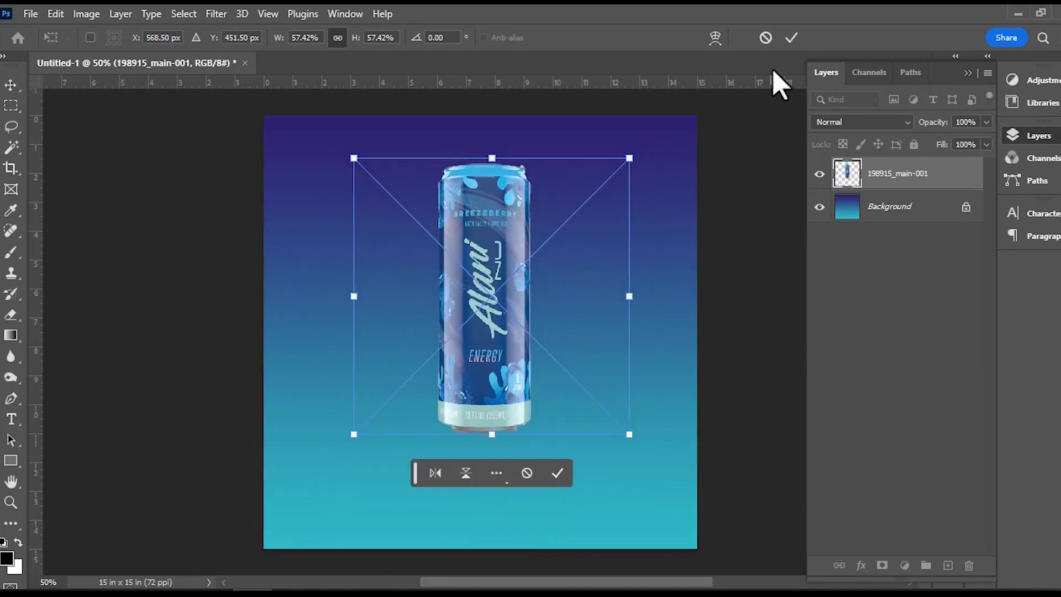
left_click(794, 36)
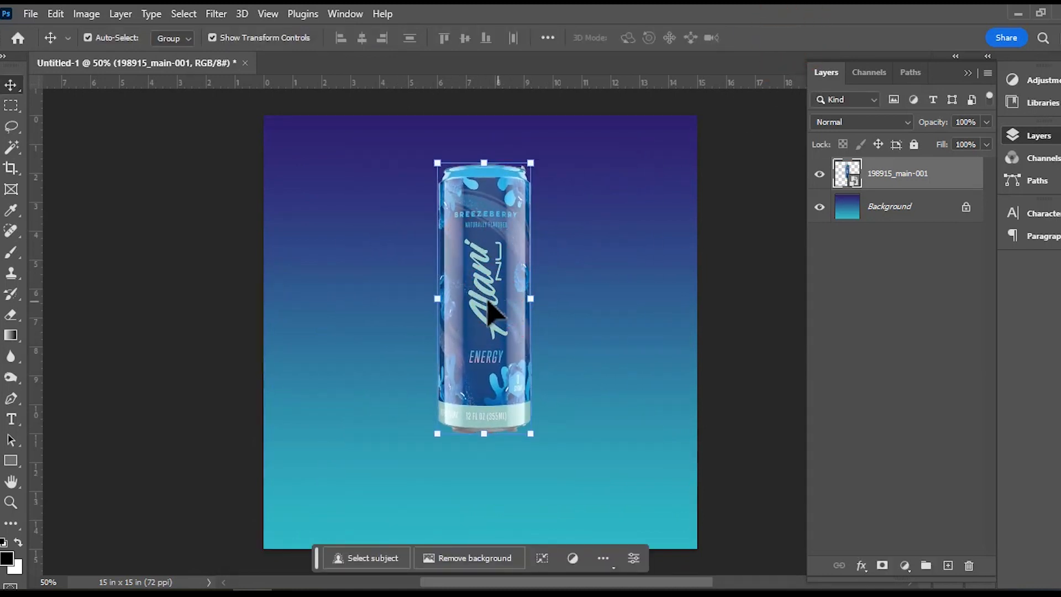
Apply a Camera Raw Filter to the can with Vibrance +71, comparing before and after
left_click(210, 16)
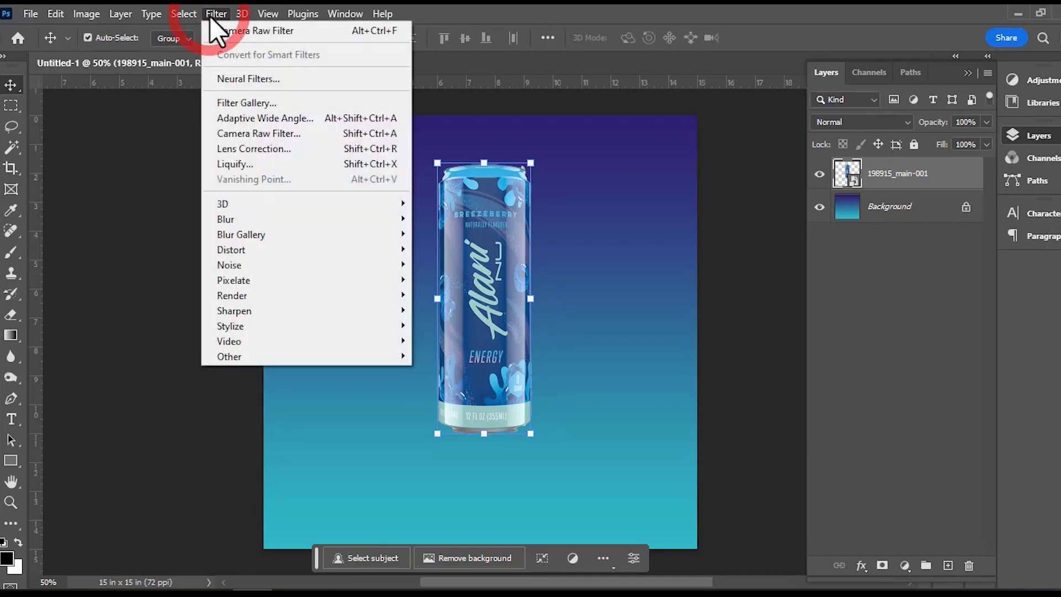
left_click(243, 138)
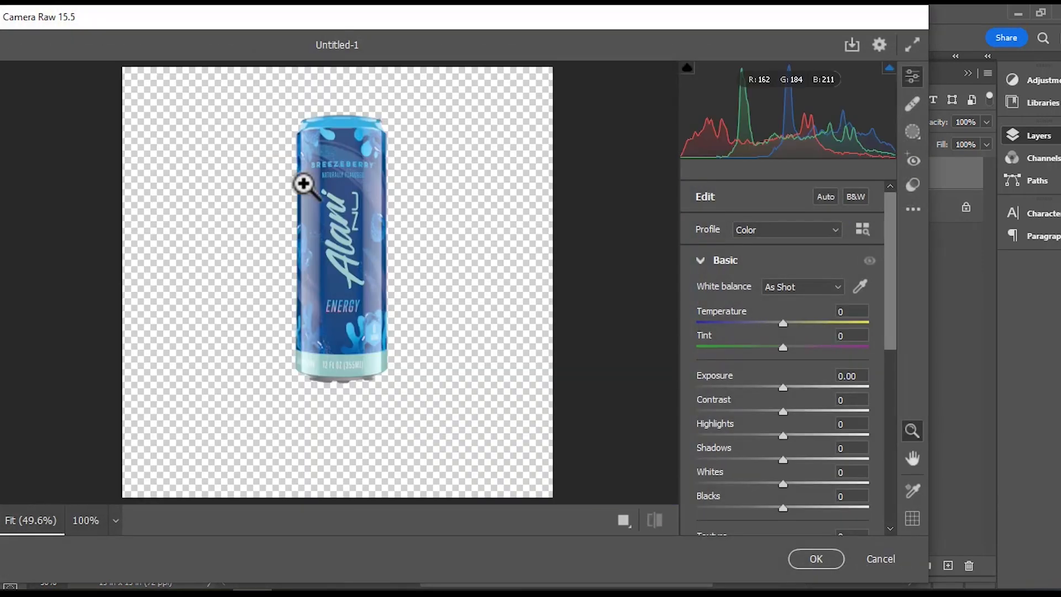
left_click_drag(891, 245, 880, 382)
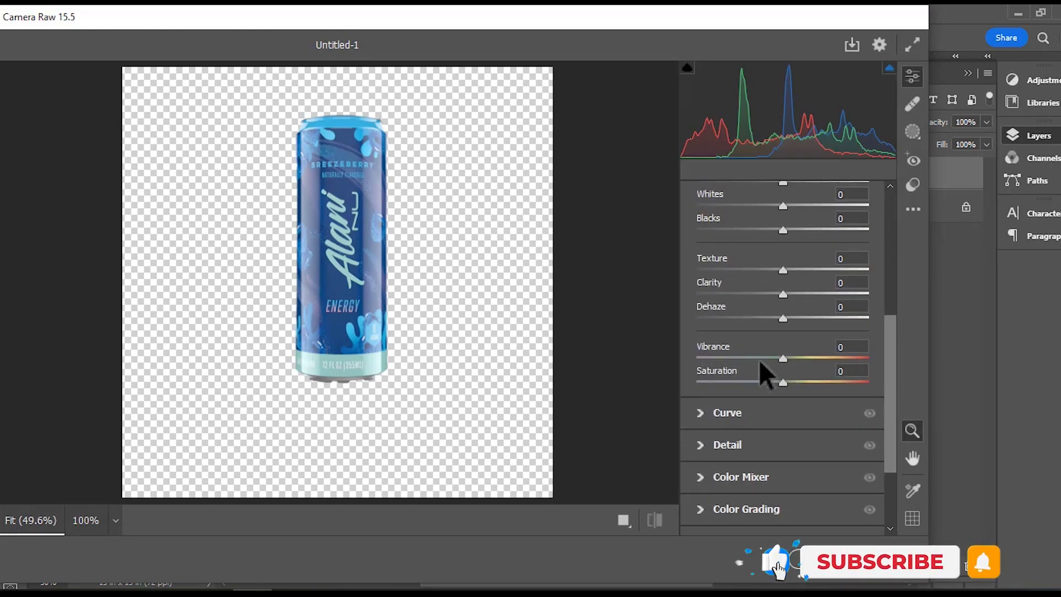
left_click_drag(783, 360, 847, 366)
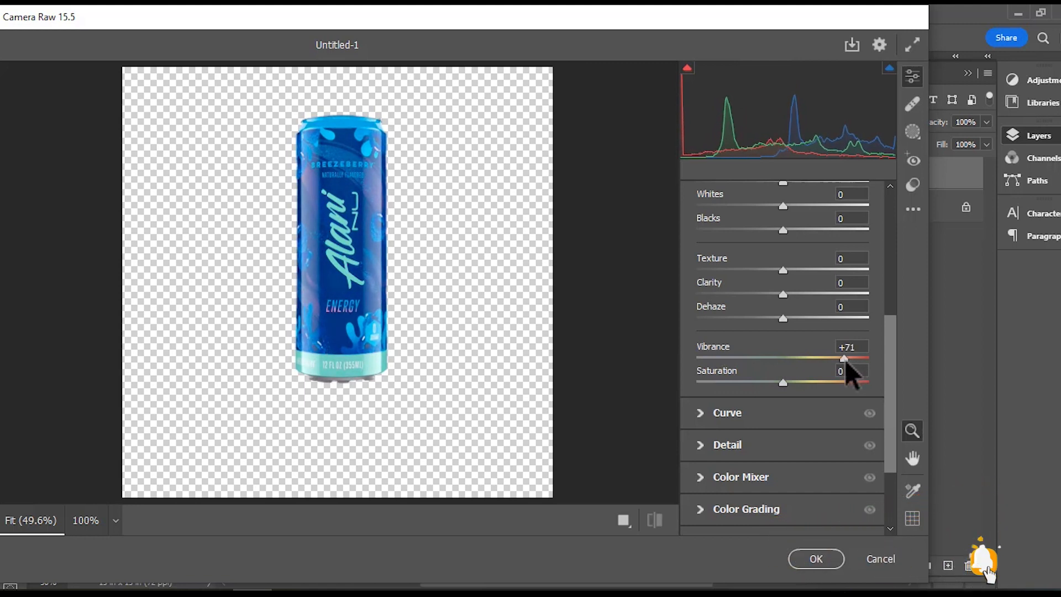
left_click(656, 520)
left_click(659, 522)
left_click(660, 523)
left_click(660, 522)
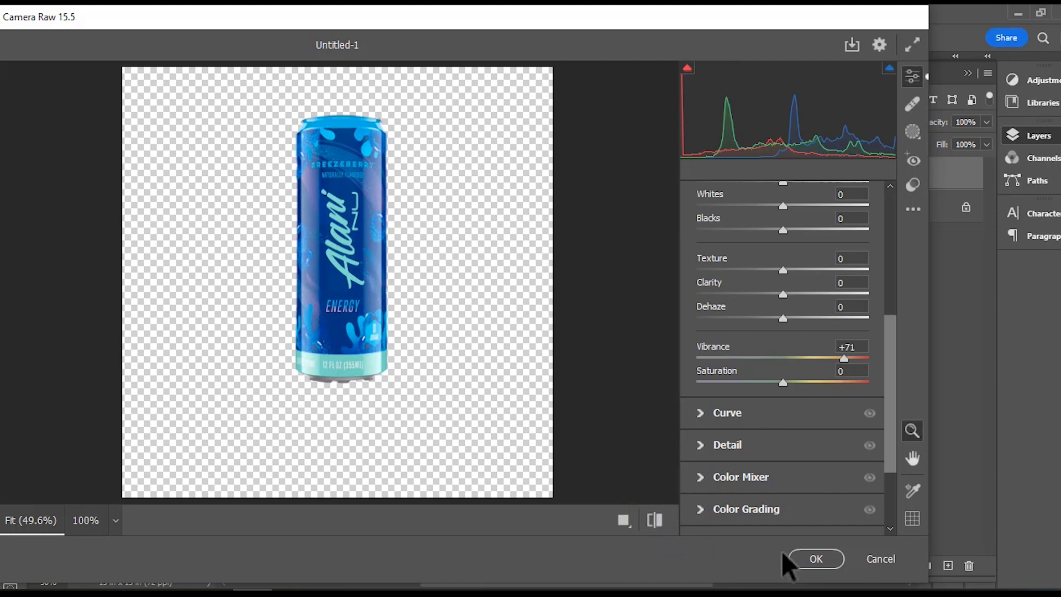
left_click(799, 559)
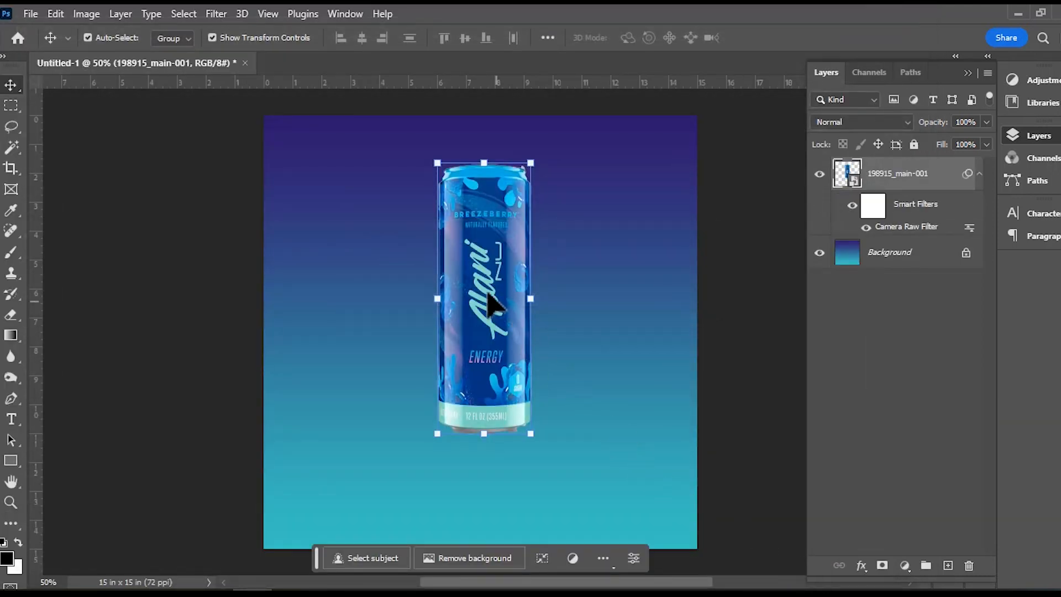
Scale the can down and reposition it slightly left of the canvas centre
left_click_drag(472, 273, 474, 280)
left_click(750, 337)
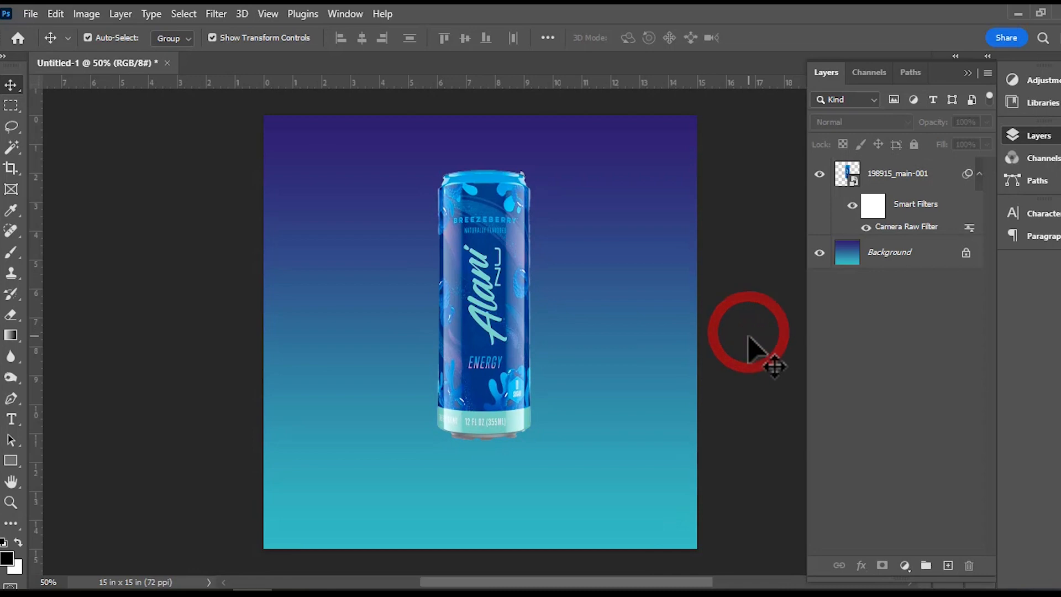
left_click_drag(467, 315, 463, 314)
left_click_drag(521, 439, 508, 401)
left_click_drag(608, 401, 570, 385)
left_click_drag(498, 329, 472, 338)
left_click(542, 429)
left_click(727, 377)
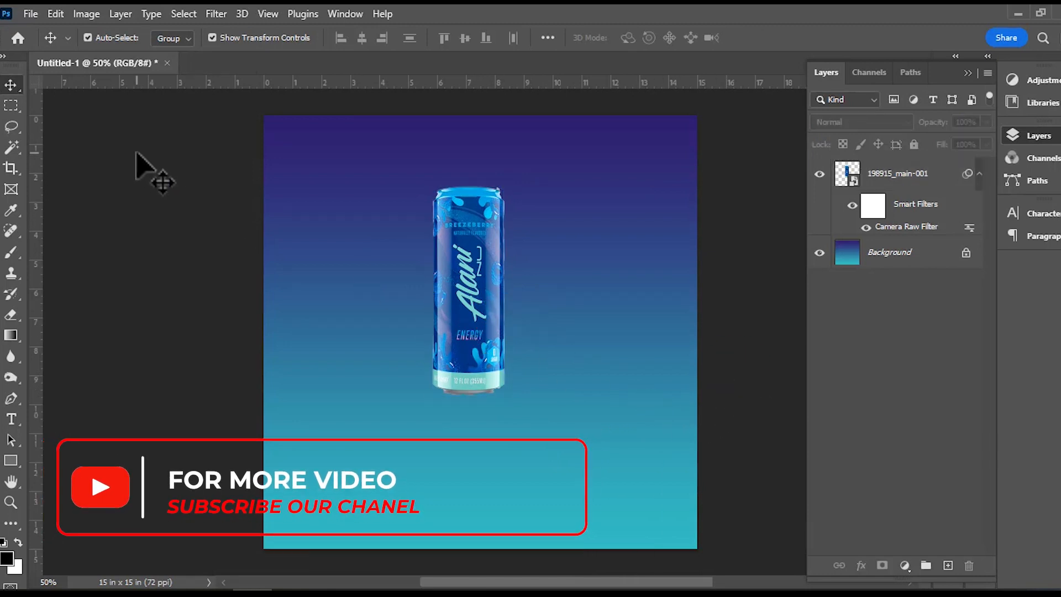
Enlarge the can to 51% scale and adjust its position near the canvas centre
left_click(458, 306)
left_click_drag(502, 395, 538, 430)
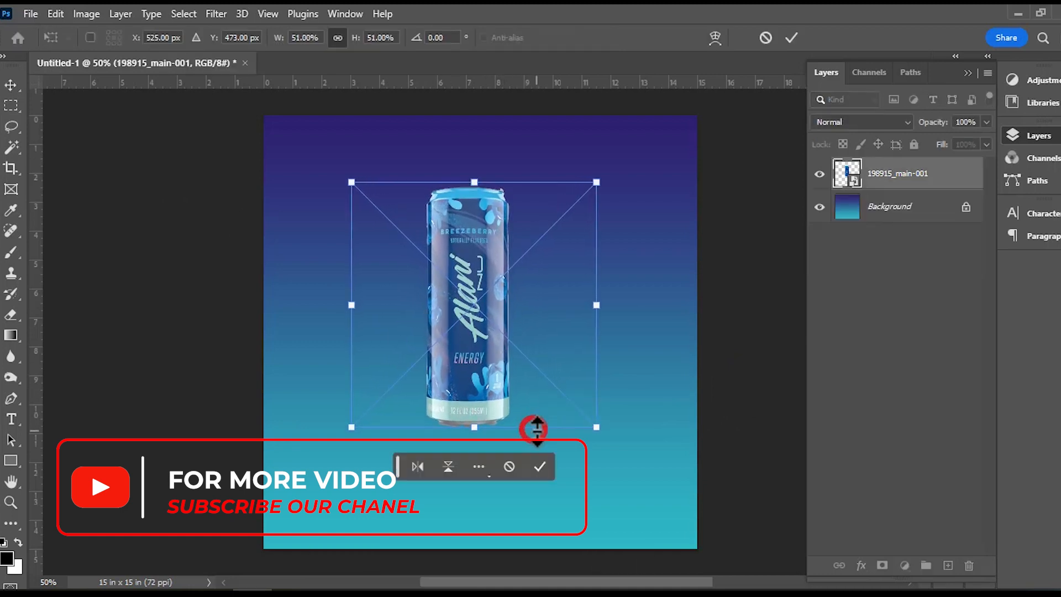
left_click(539, 467)
left_click_drag(469, 356, 467, 346)
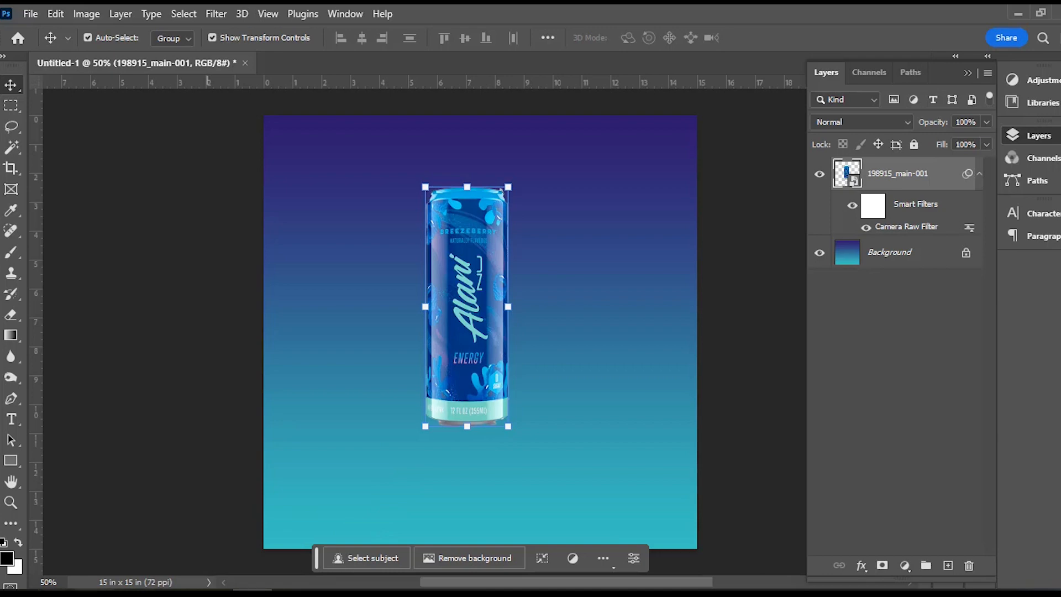
Place the water splash pngegg (18).png, scale and centre it on the can, and move its layer below the can layer
left_click(95, 593)
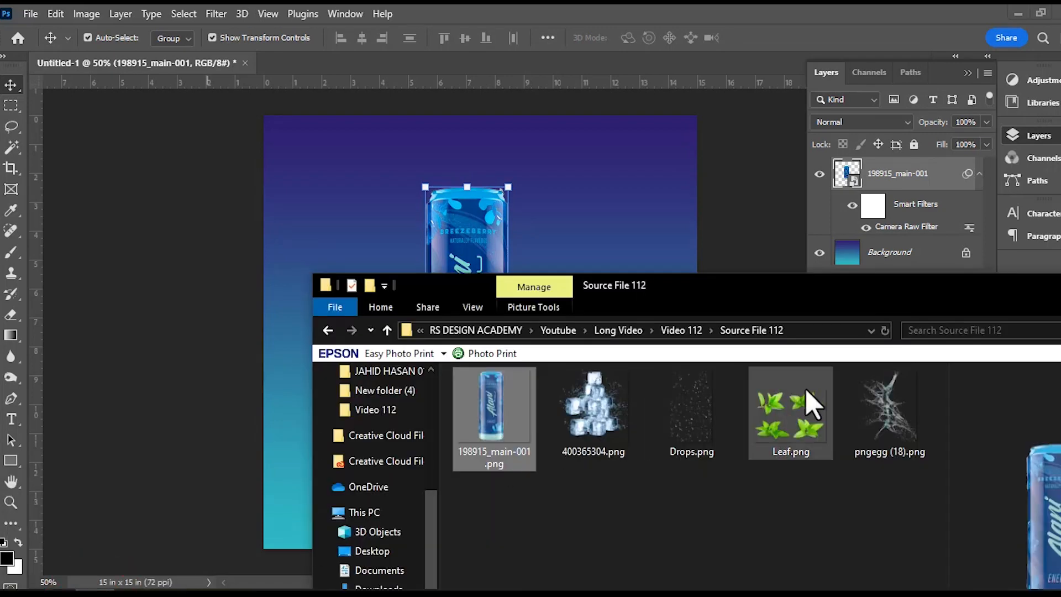
left_click_drag(890, 417, 539, 252)
left_click_drag(478, 331, 473, 274)
left_click_drag(588, 131, 563, 160)
left_click_drag(479, 291, 481, 274)
left_click_drag(900, 177, 896, 273)
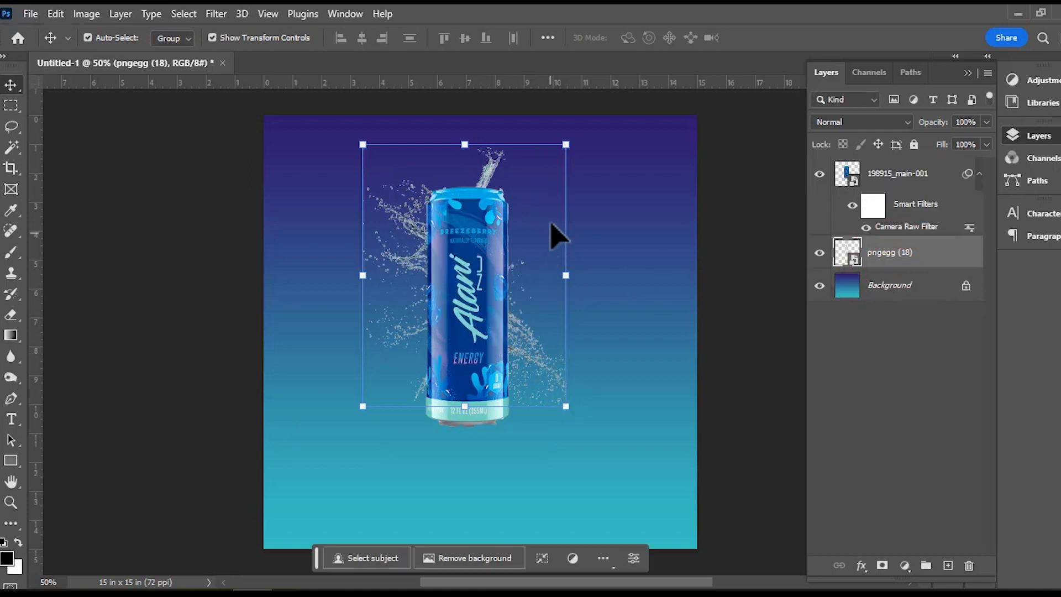
Rotate the splash clockwise so its main jet shoots out at the can's upper right, and nudge it up
left_click_drag(569, 150, 647, 161)
left_click(539, 467)
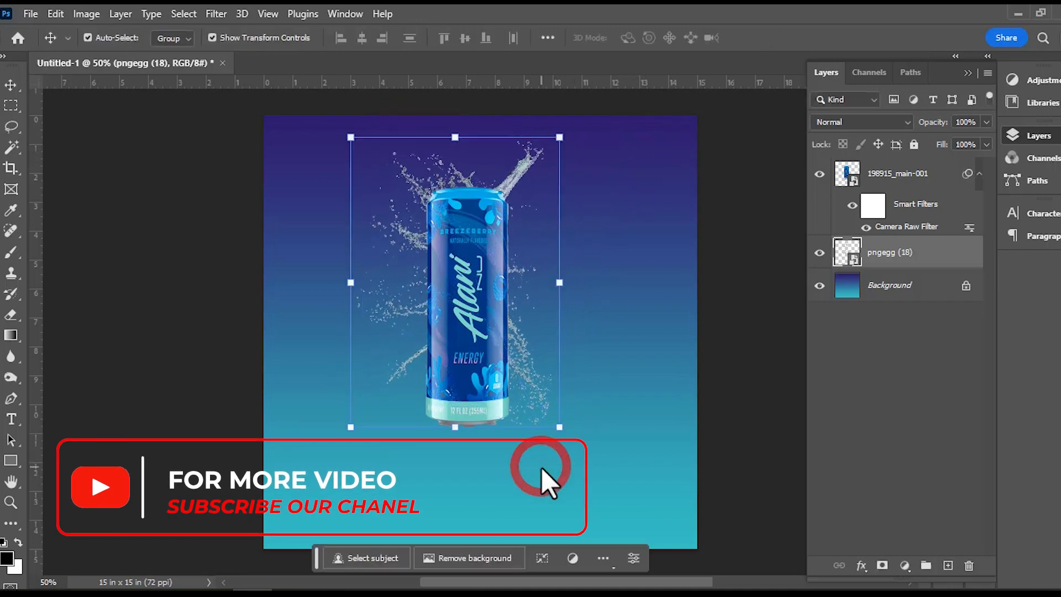
left_click_drag(516, 368, 527, 348)
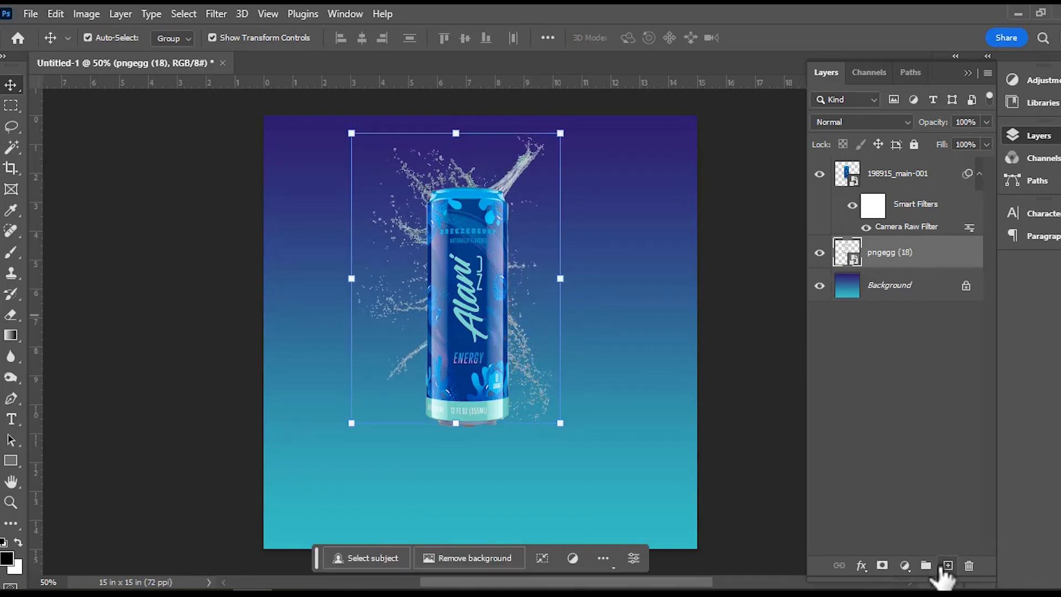
Add a Hue/Saturation adjustment above the splash layer, with Colorize enabled and clipped to the splash only
left_click(904, 566)
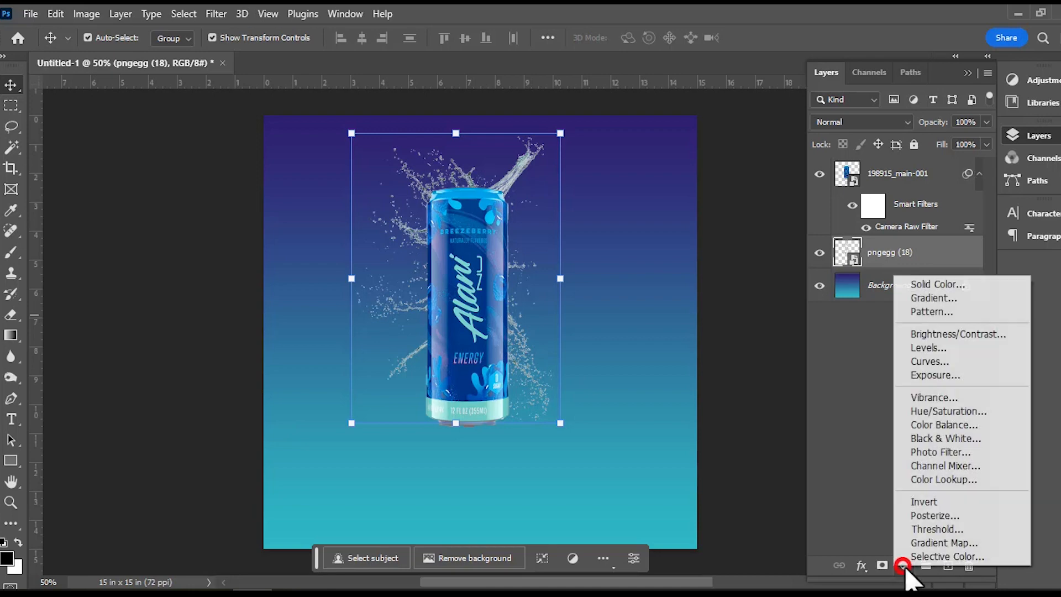
left_click(928, 416)
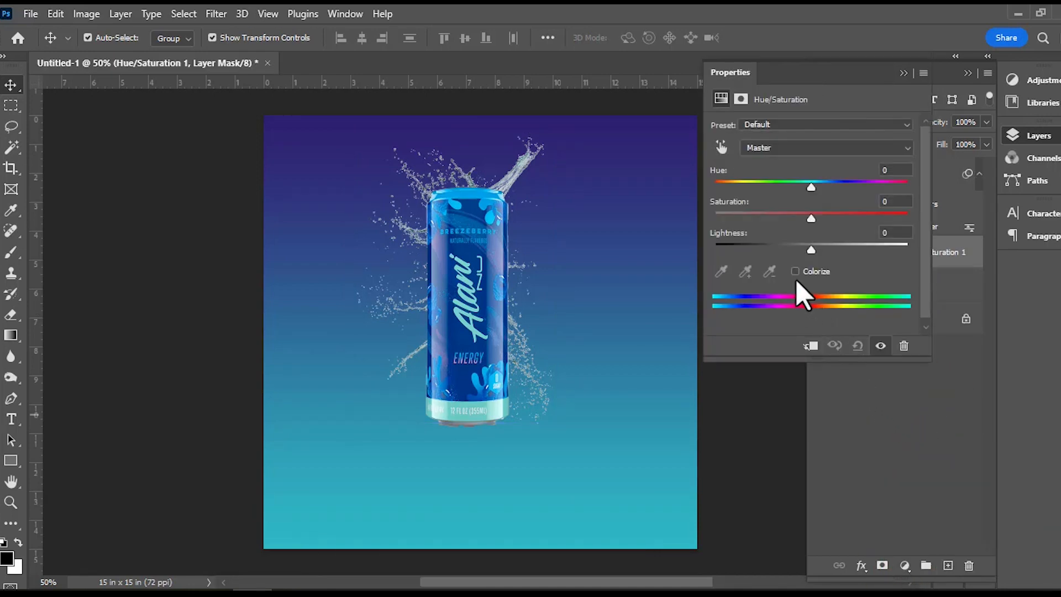
left_click(795, 271)
left_click(810, 346)
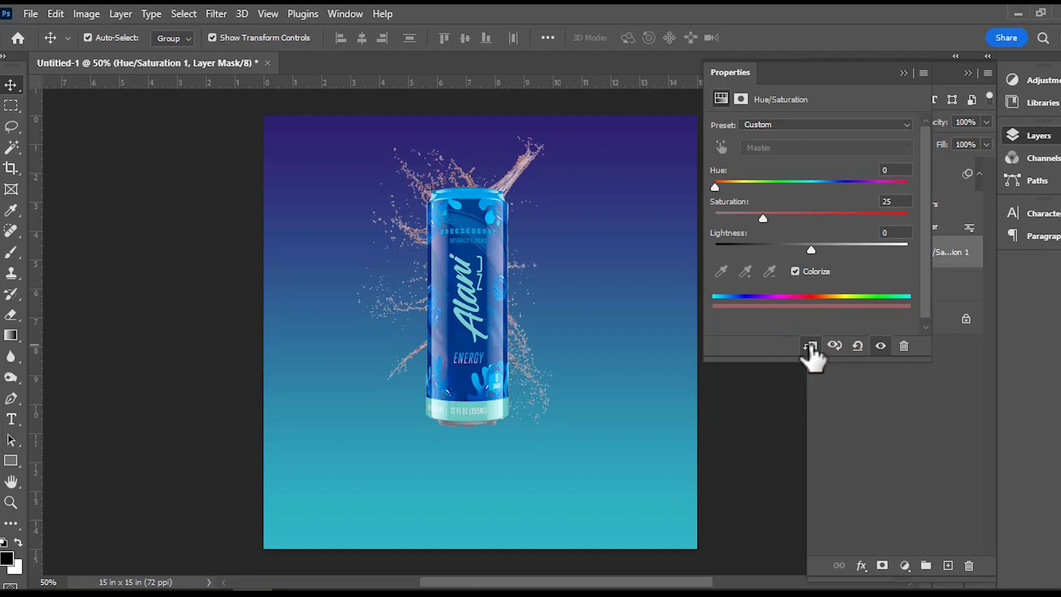
Tint the splash pale blue by setting the adjustment's Hue to 234 and Lightness to +56
left_click_drag(815, 254, 843, 253)
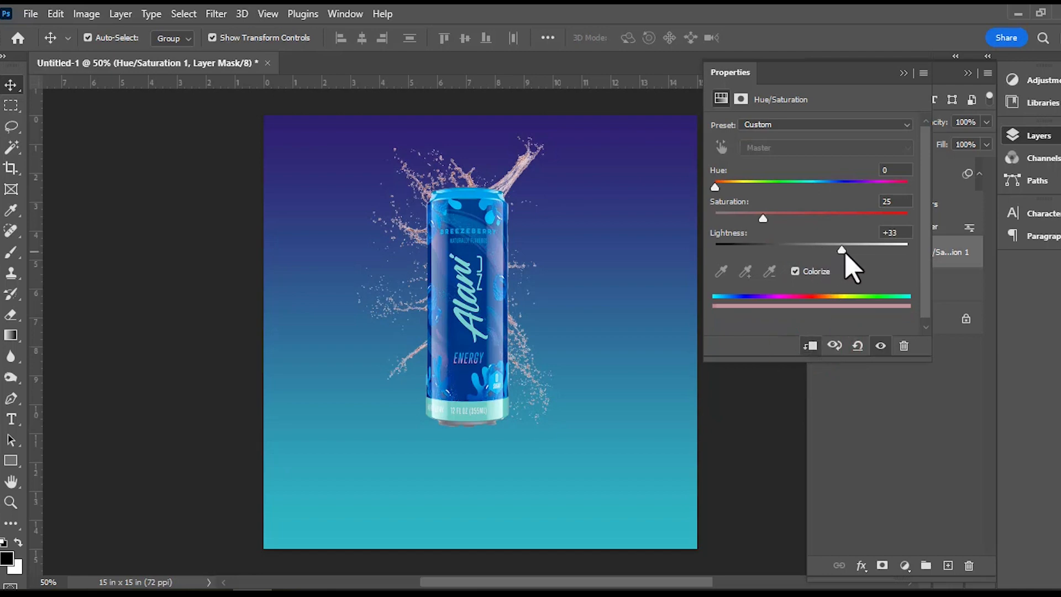
left_click_drag(719, 188, 835, 188)
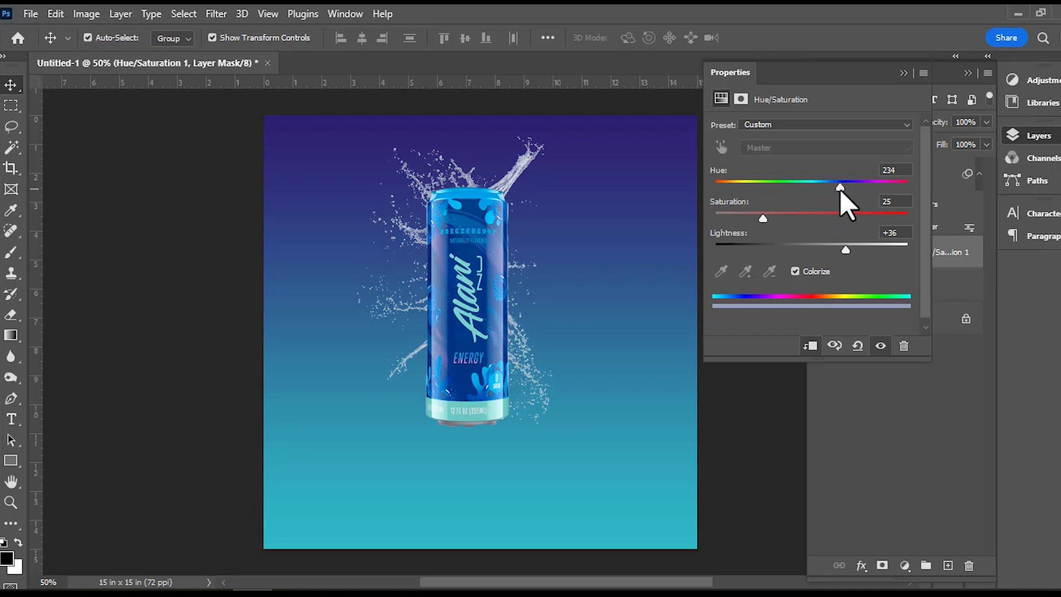
left_click_drag(844, 250, 863, 250)
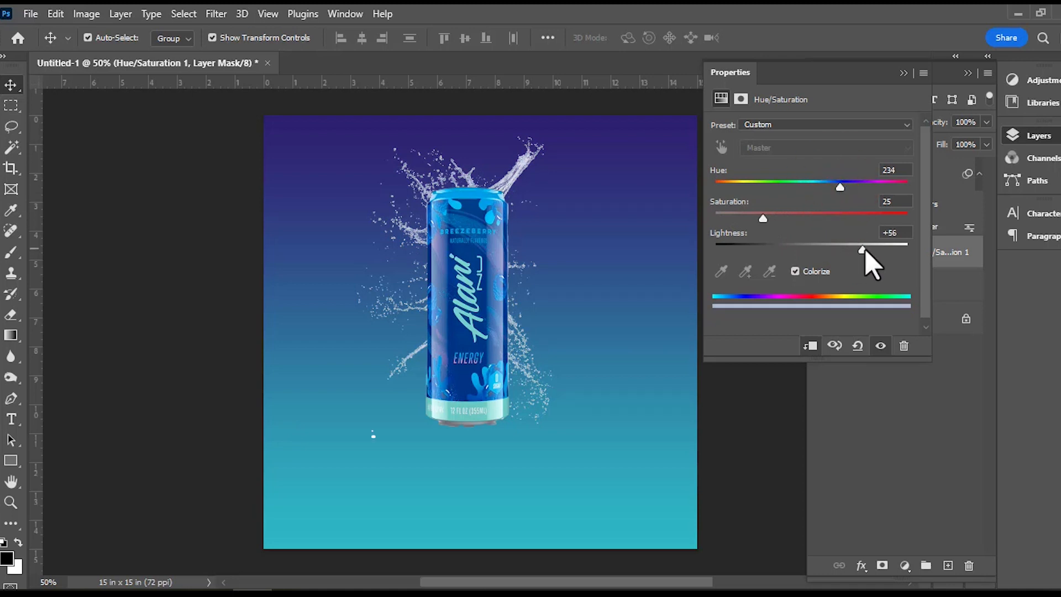
left_click(903, 73)
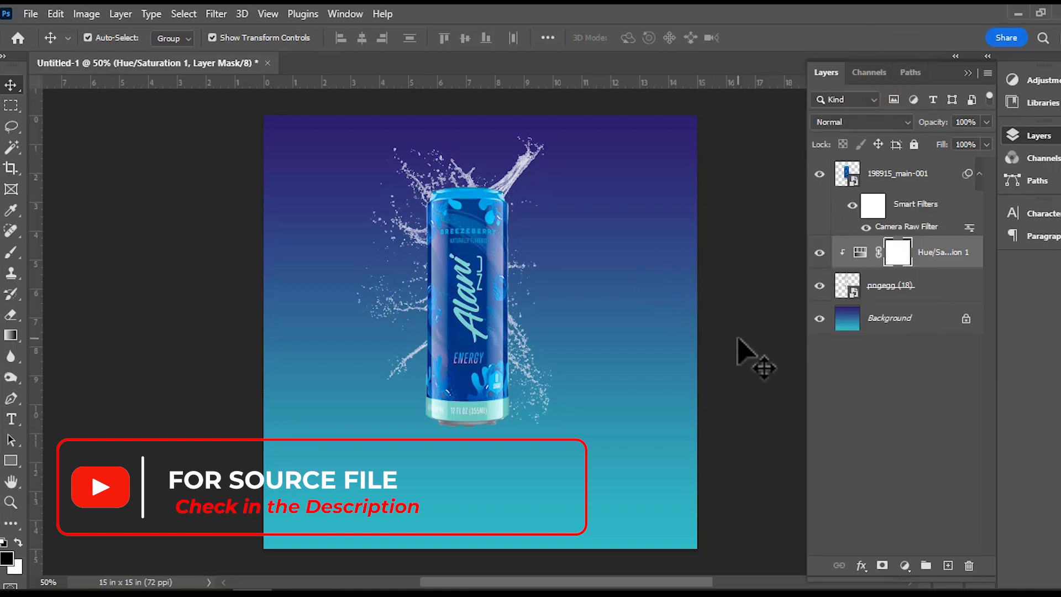
left_click(525, 353)
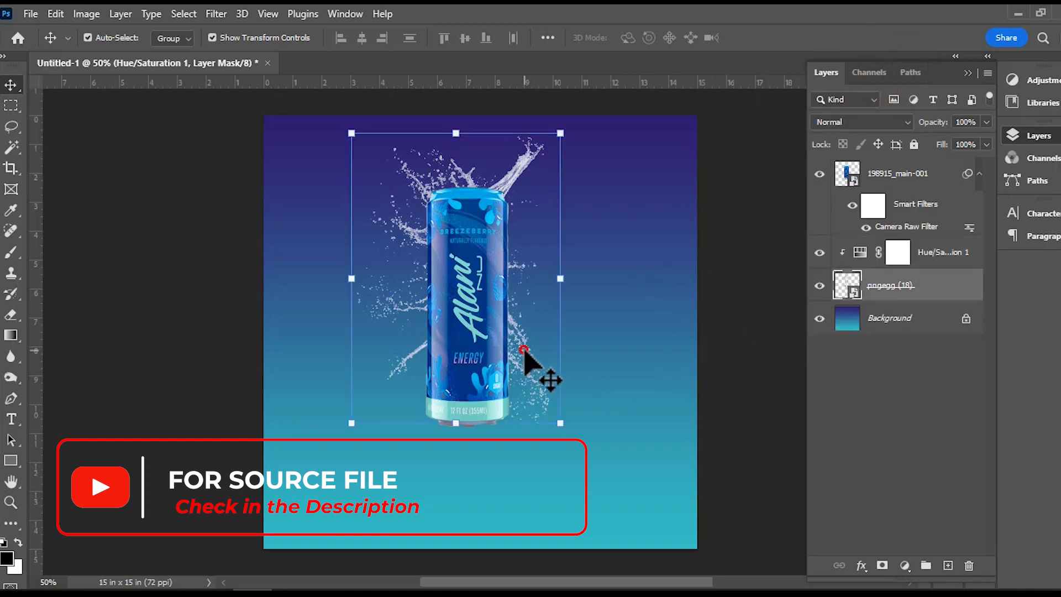
left_click(732, 317)
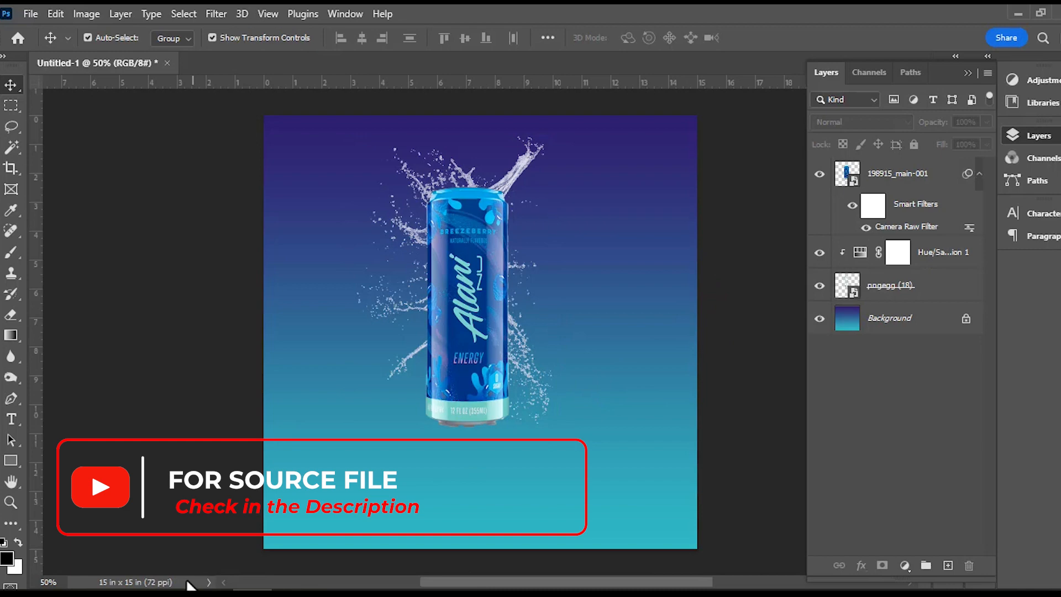
Open Leaf.png from the Source File 112 folder as a separate document
left_click(94, 593)
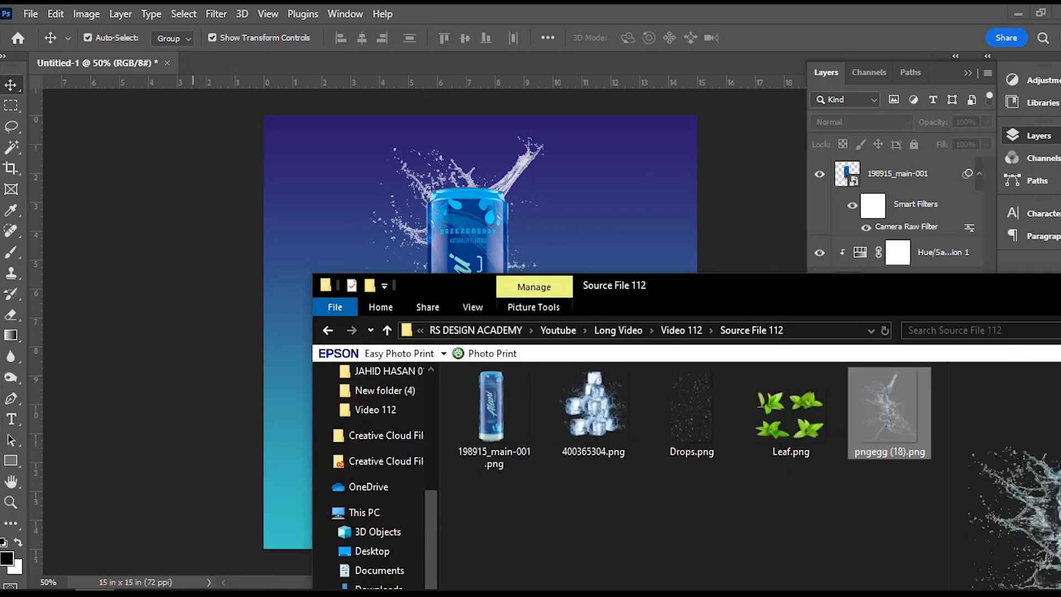
left_click_drag(772, 419, 409, 75)
left_click(332, 220)
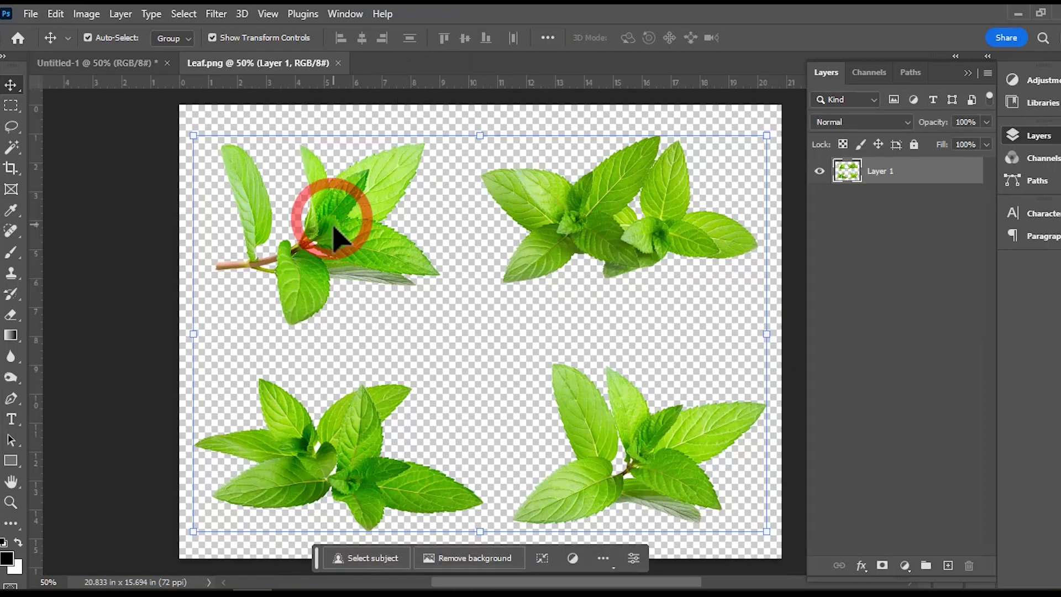
Lasso the upper-left mint sprig in Leaf.png and copy it to its own layer
left_click(11, 128)
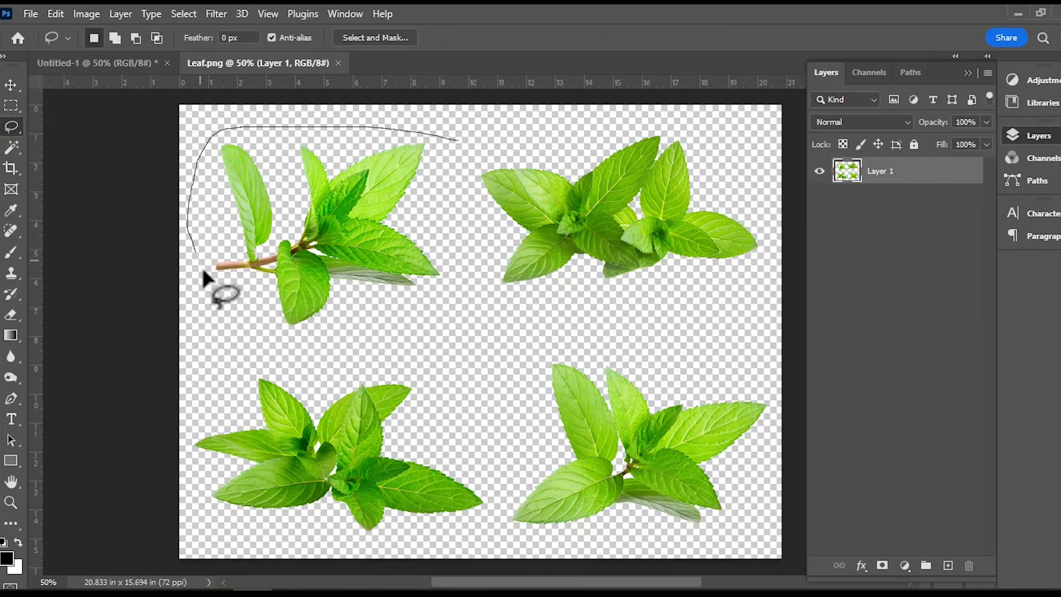
left_click_drag(459, 172, 458, 140)
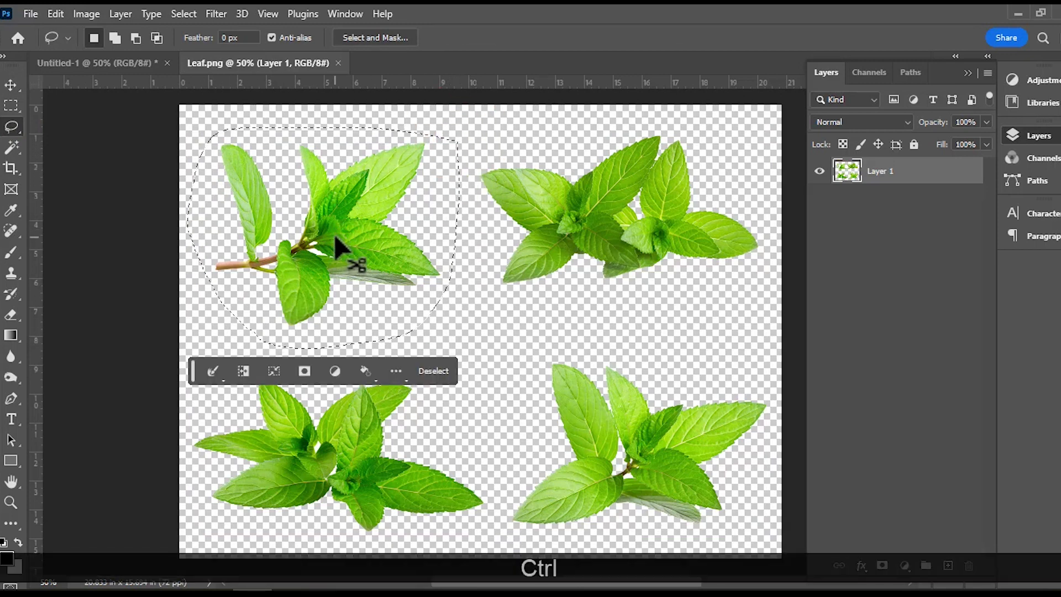
key("ctrl+j")
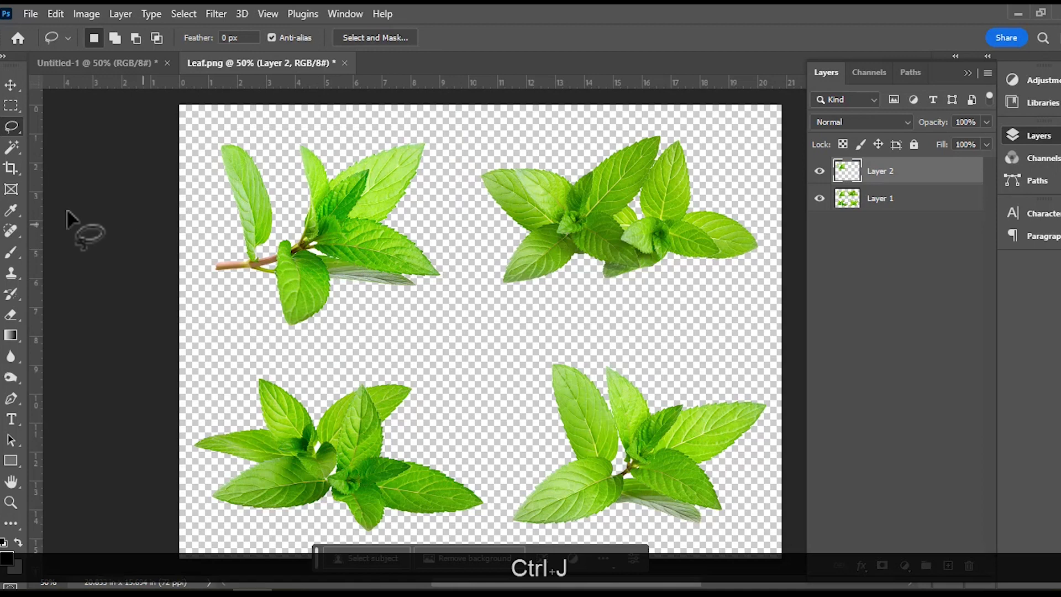
Bring the copied mint sprig into the Untitled-1 poster, over the can's lower part
left_click(10, 85)
left_click_drag(367, 254, 451, 267)
left_click_drag(542, 368, 552, 372)
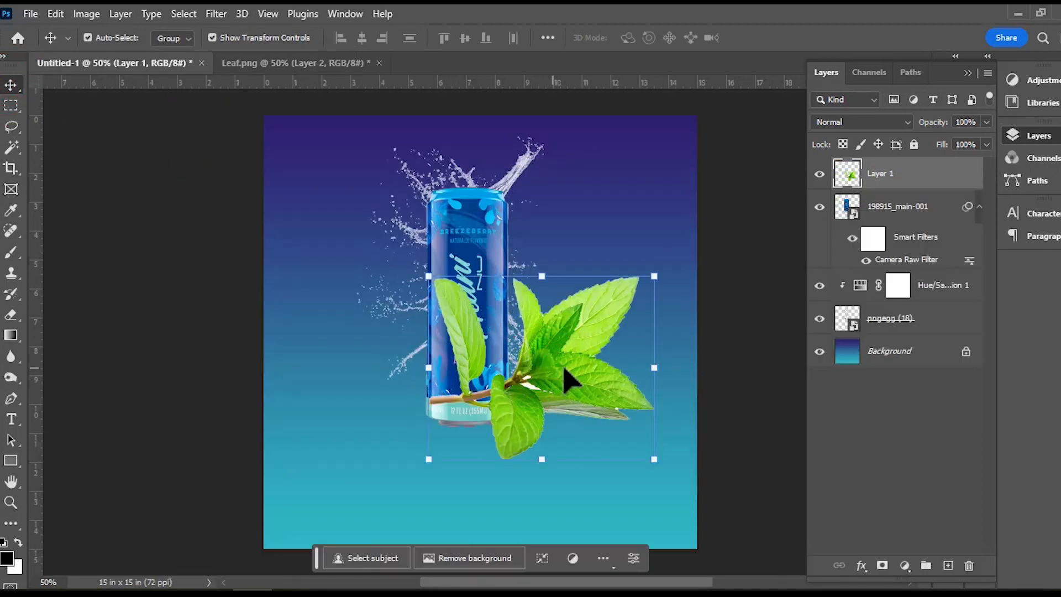
Shrink the mint sprig beside the can's base and stack its layer directly beneath the can layer
left_click_drag(652, 278, 540, 369)
left_click_drag(520, 431, 564, 398)
left_click_drag(870, 184, 887, 261)
Rotate the mint sprig about 15° counter-clockwise and tuck it behind the can's lower right edge
left_click_drag(541, 392, 551, 381)
left_click_drag(601, 334, 584, 318)
left_click_drag(551, 384, 553, 375)
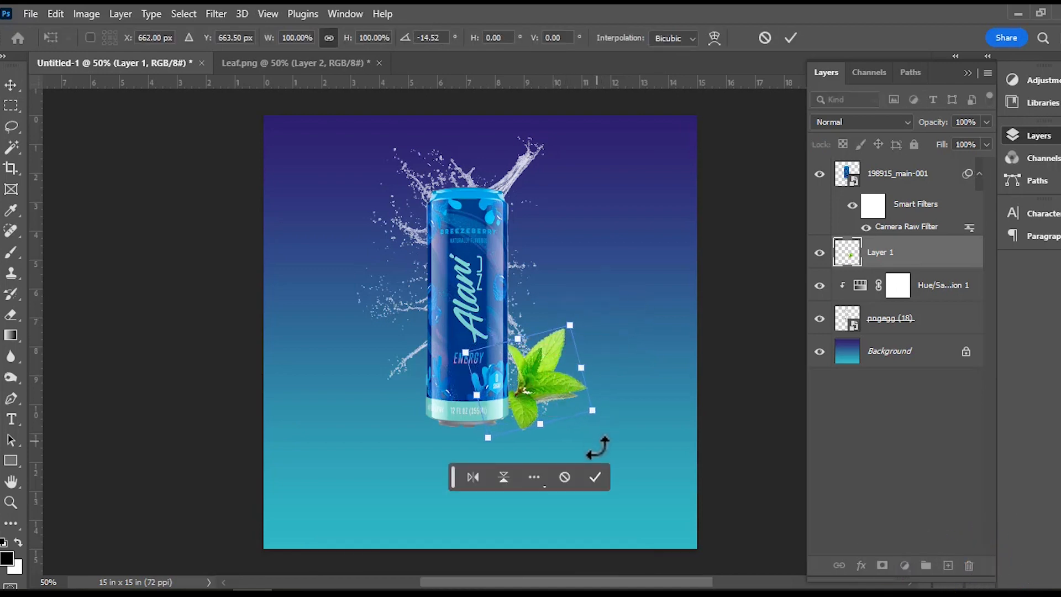
left_click(596, 477)
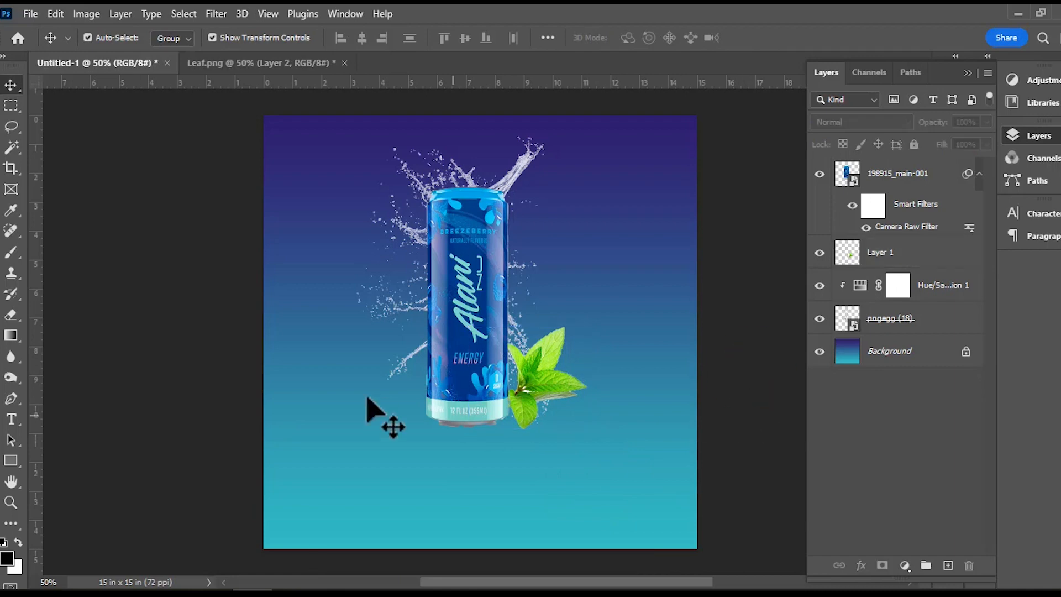
Place 400365304.png from the Source File 112 folder and shrink the ice cubes into a pile at the can's lower left
left_click(93, 591)
left_click_drag(589, 426, 444, 247)
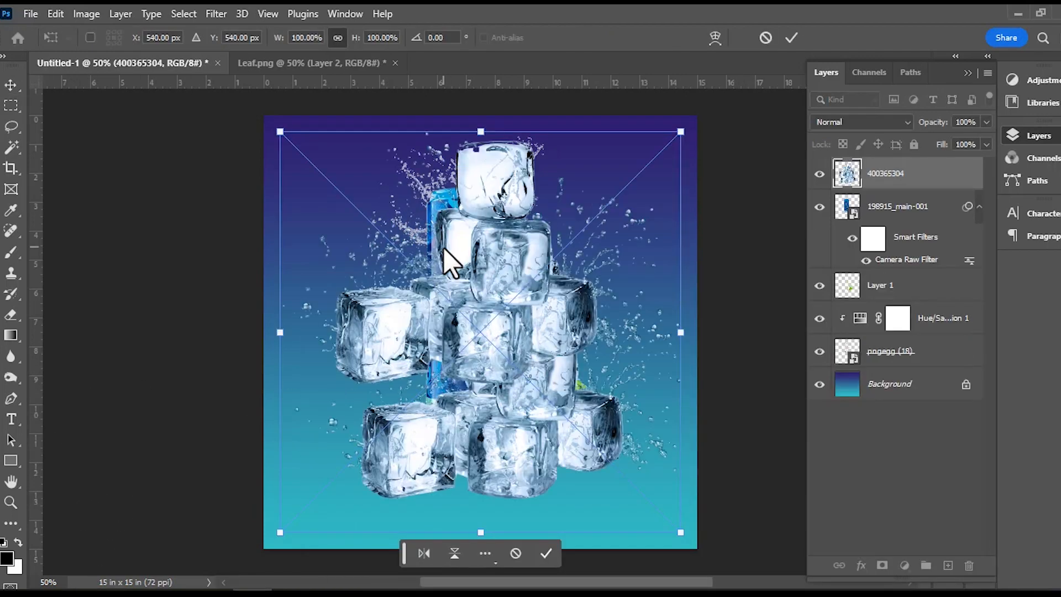
left_click_drag(688, 134, 445, 387)
left_click_drag(403, 503, 421, 407)
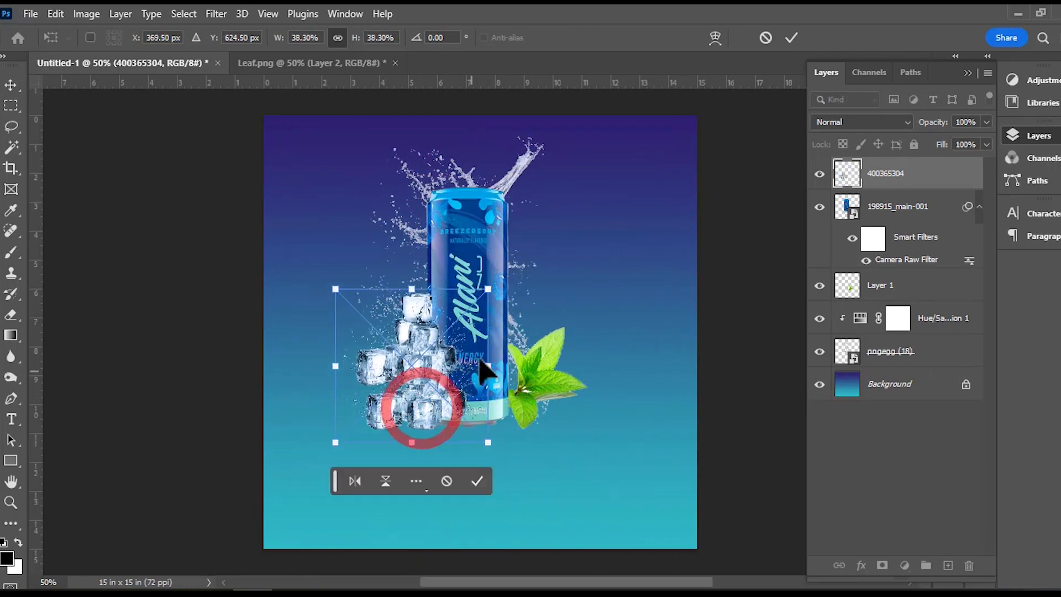
left_click_drag(488, 289, 474, 303)
mouse_move(422, 405)
left_mouse_down()
mouse_move(435, 402)
mouse_move(418, 402)
mouse_move(430, 412)
mouse_move(424, 402)
left_mouse_up()
left_click(480, 478)
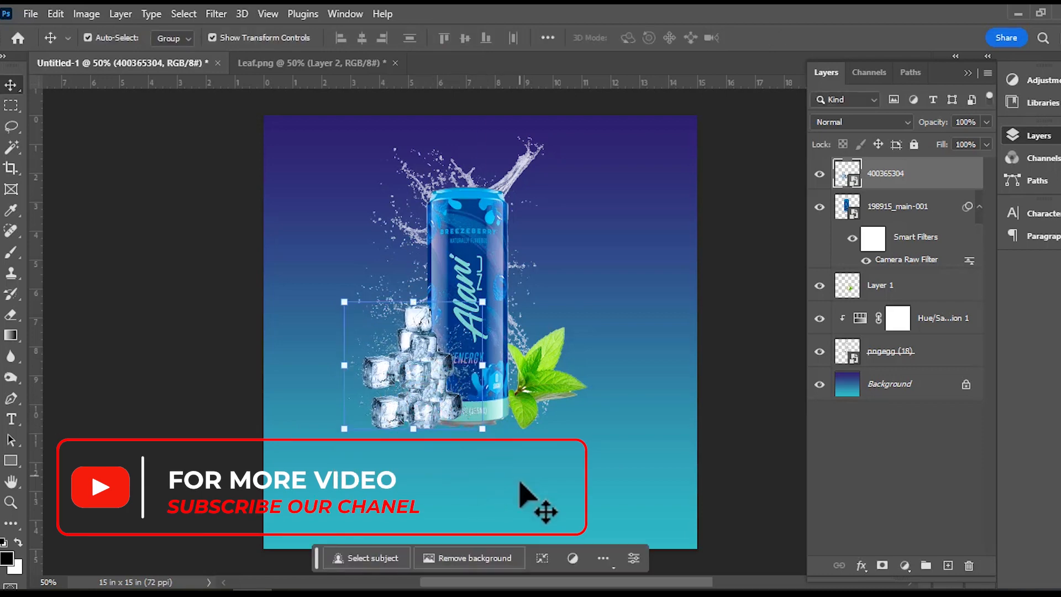
Place Drops.png from the Source File 112 folder directly above the can layer and position the droplets over the can
left_click(767, 302)
left_click(442, 321)
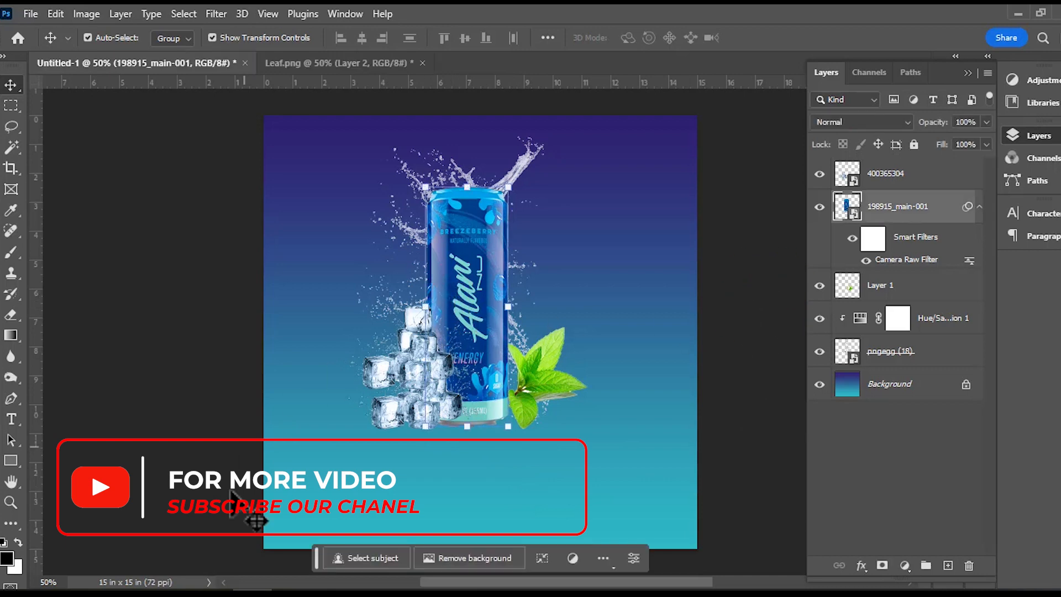
left_click(94, 593)
left_click(704, 424)
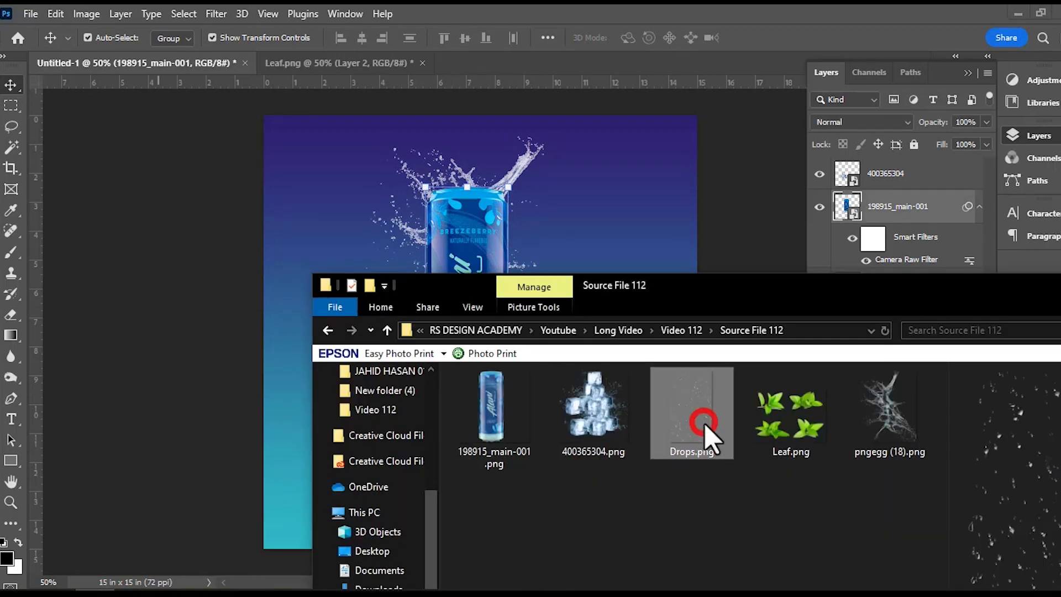
left_click_drag(697, 426, 492, 237)
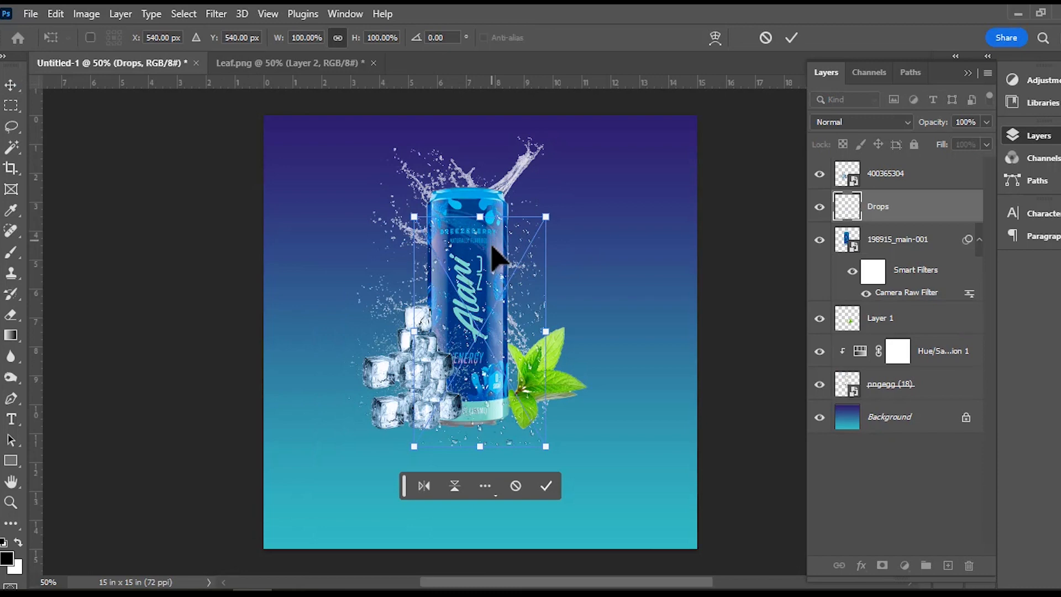
left_click_drag(484, 330, 475, 308)
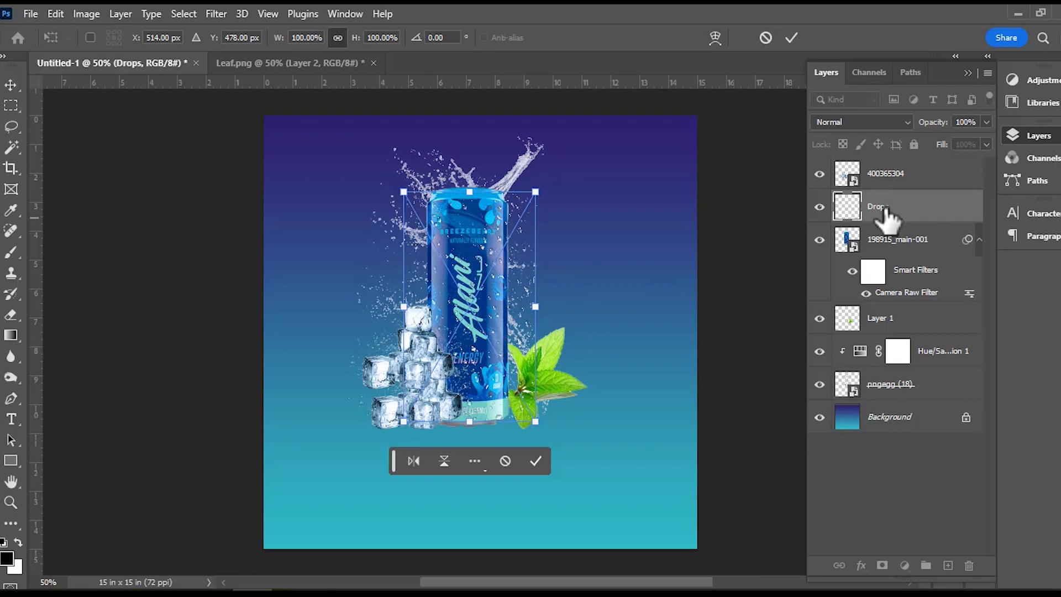
Clip the Drops layer to the can layer
key("alt")
left_click(860, 221, "alt")
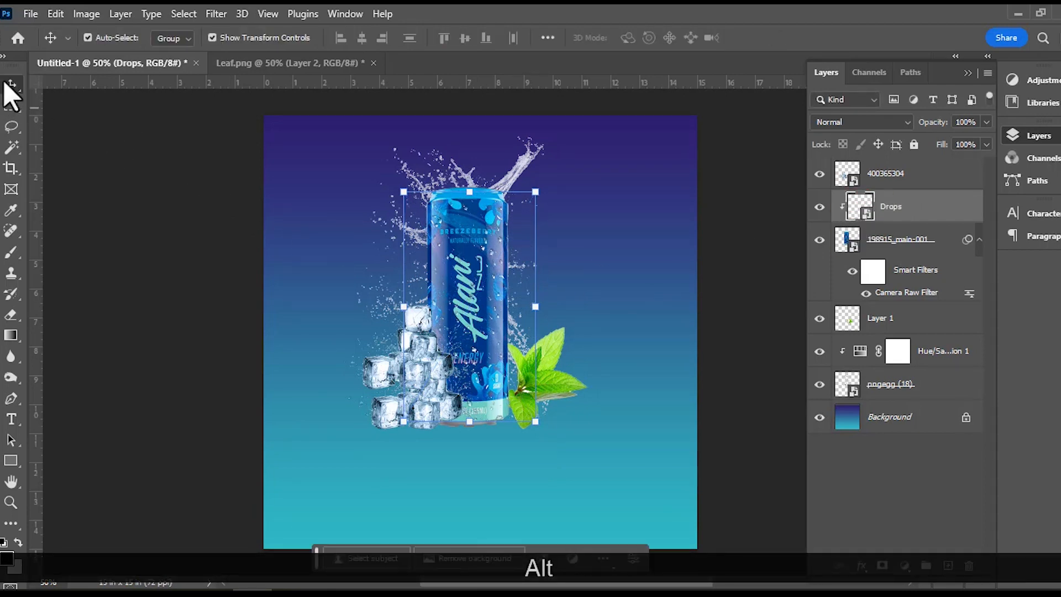
left_click(132, 217)
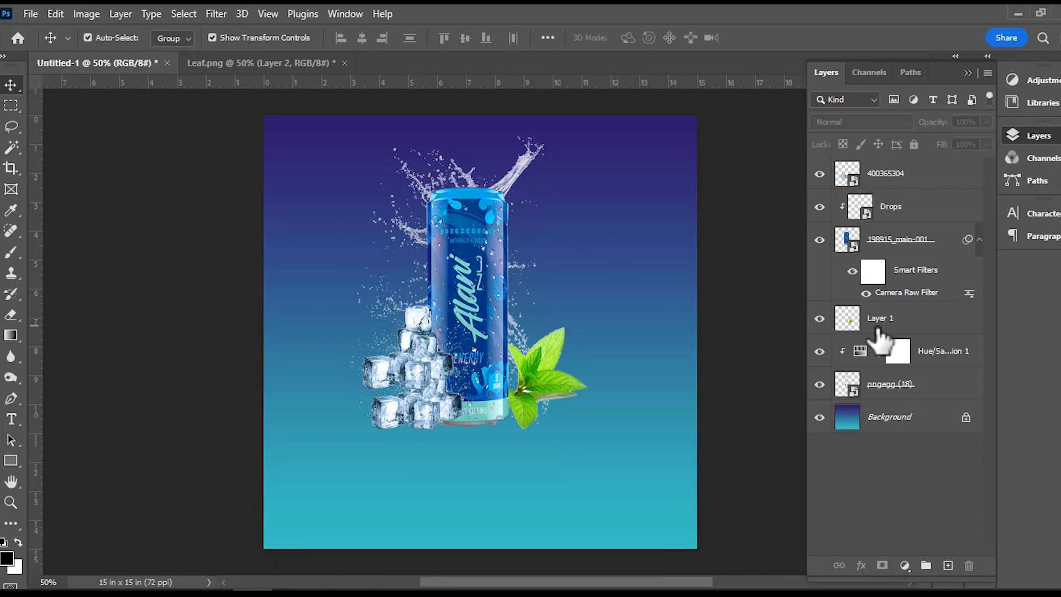
Nudge the ice cubes slightly up and the mint sprig slightly toward the can to line them up with its base
left_click(440, 406)
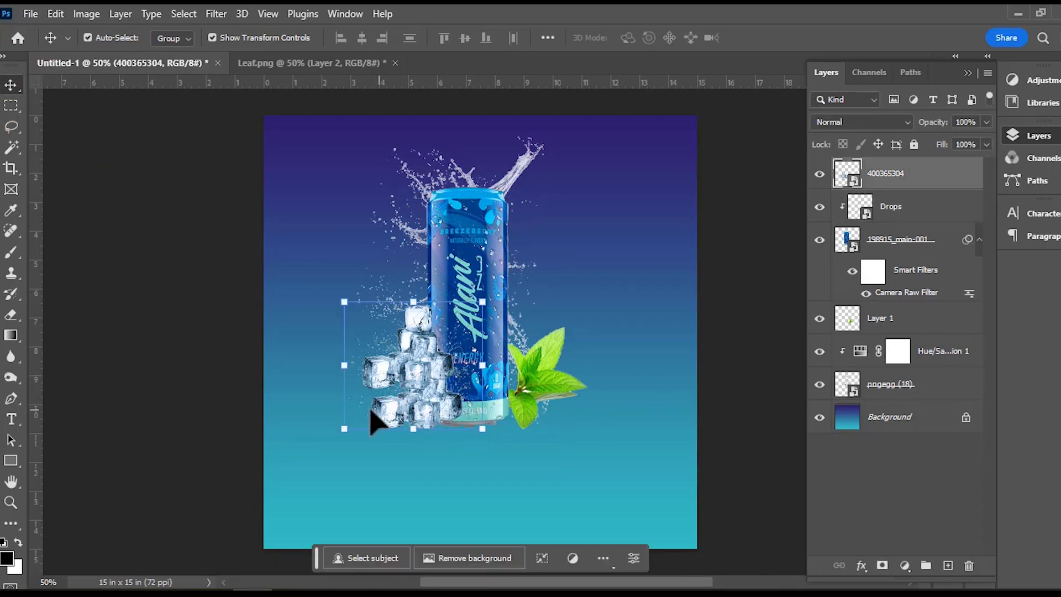
left_click_drag(417, 414, 423, 408)
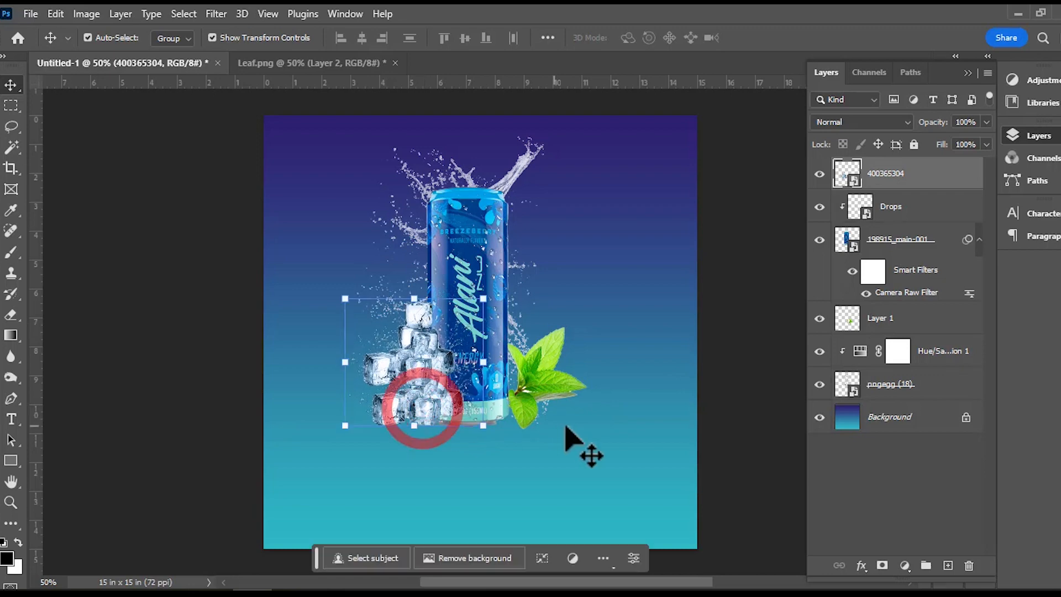
left_click(542, 384)
left_click_drag(542, 381, 540, 381)
left_click(740, 380)
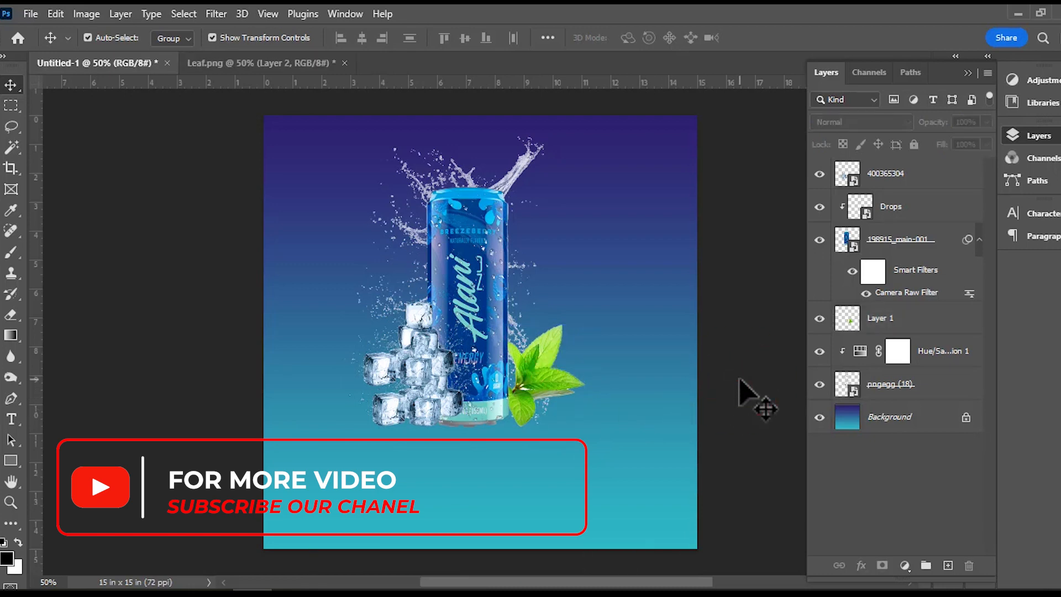
Add a new layer between the splash and the Background and paint one soft black 1000 px brush dab behind the can
left_click(936, 394)
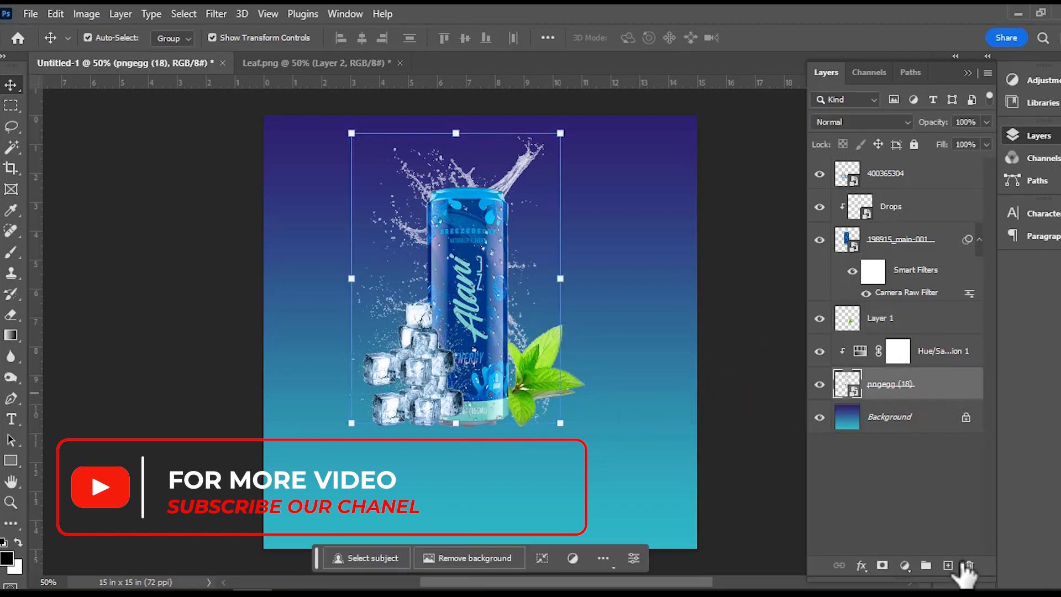
left_click(949, 566)
left_click_drag(912, 403, 919, 434)
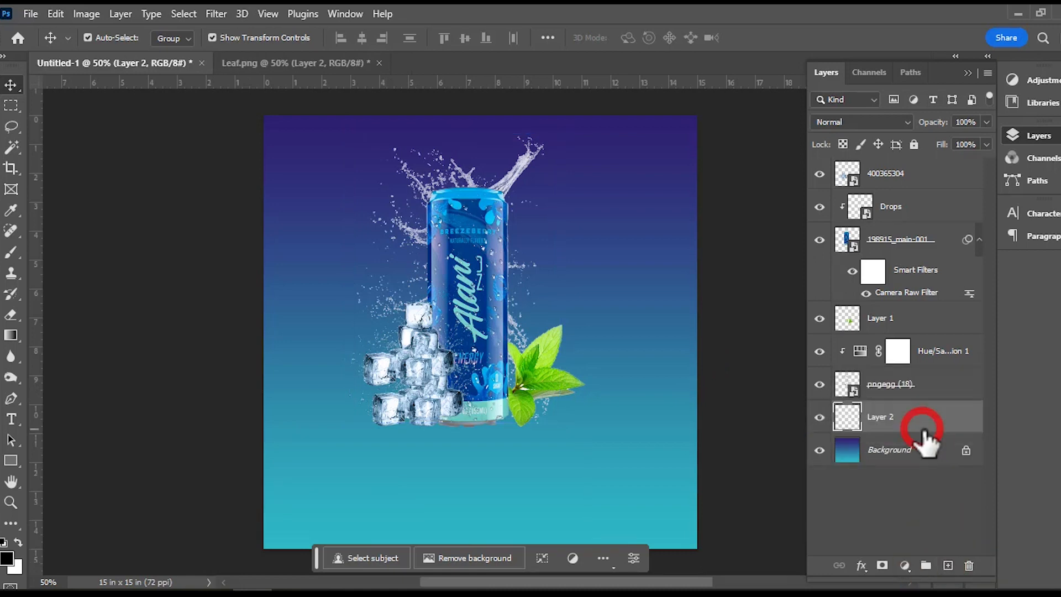
left_click(10, 252)
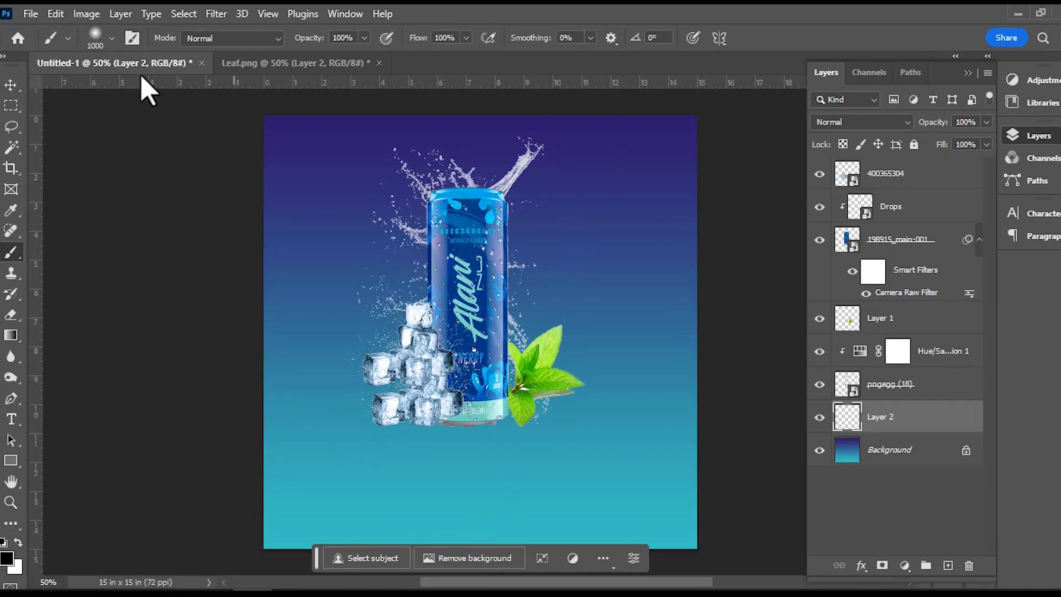
left_click(480, 363)
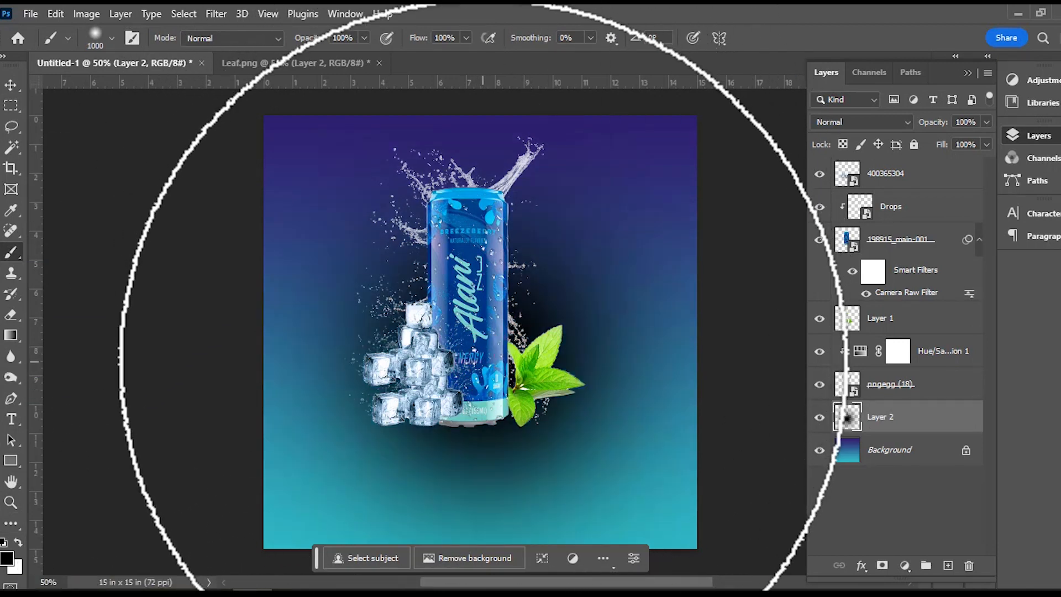
Squash the black dab to about 3% height and 60% width and place it under the can's base as a shadow
left_click(10, 85)
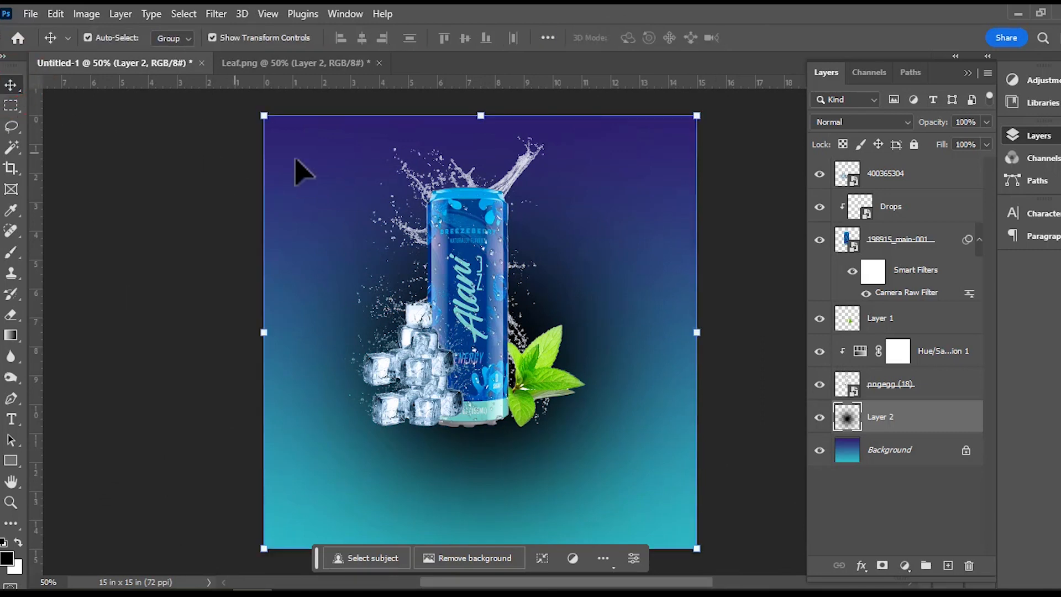
key("shift+alt")
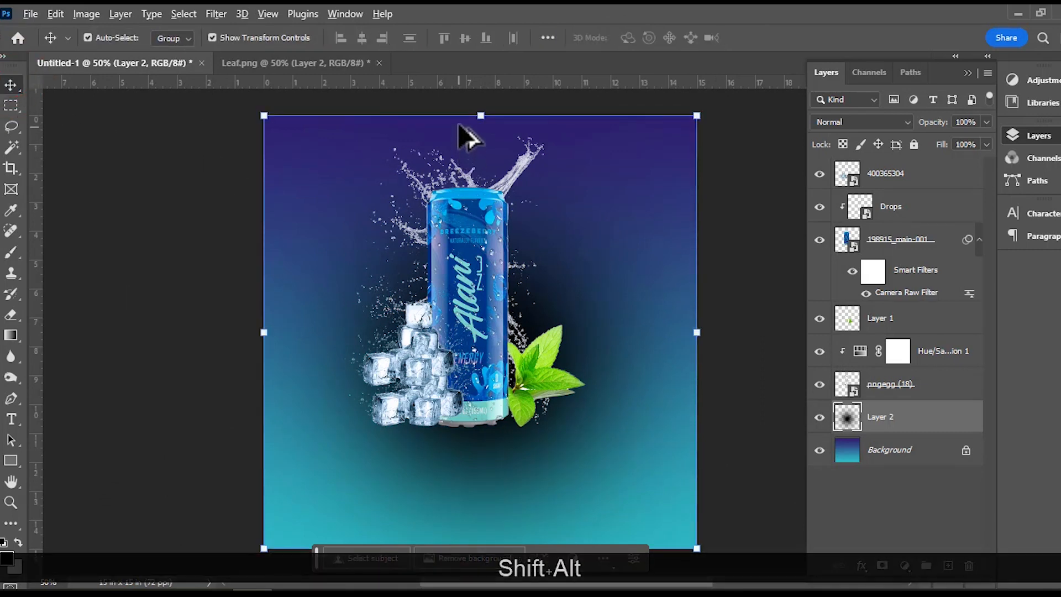
left_click_drag(480, 116, 479, 326)
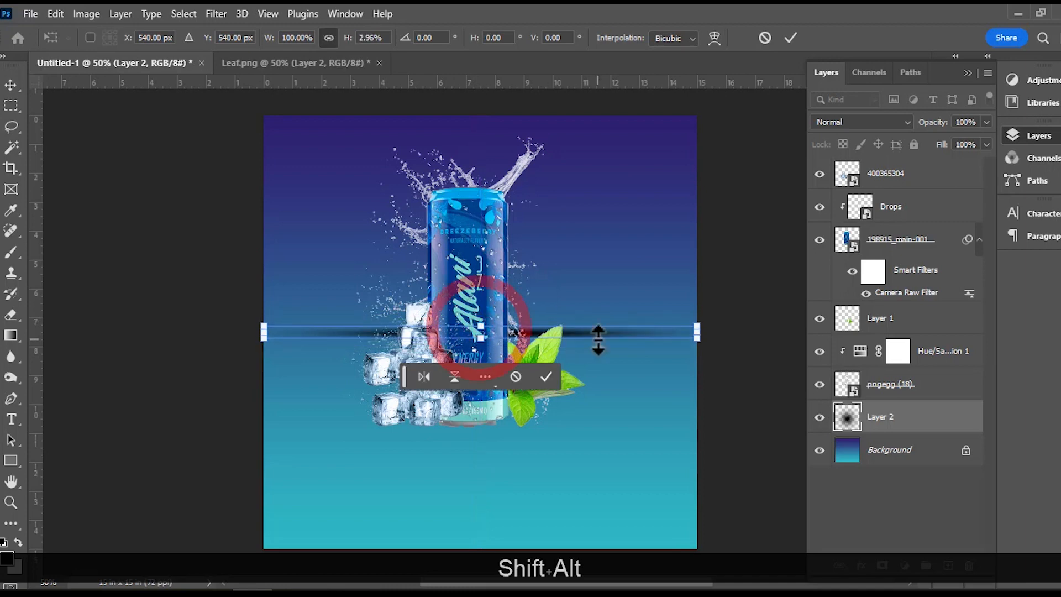
left_click_drag(597, 339, 582, 426)
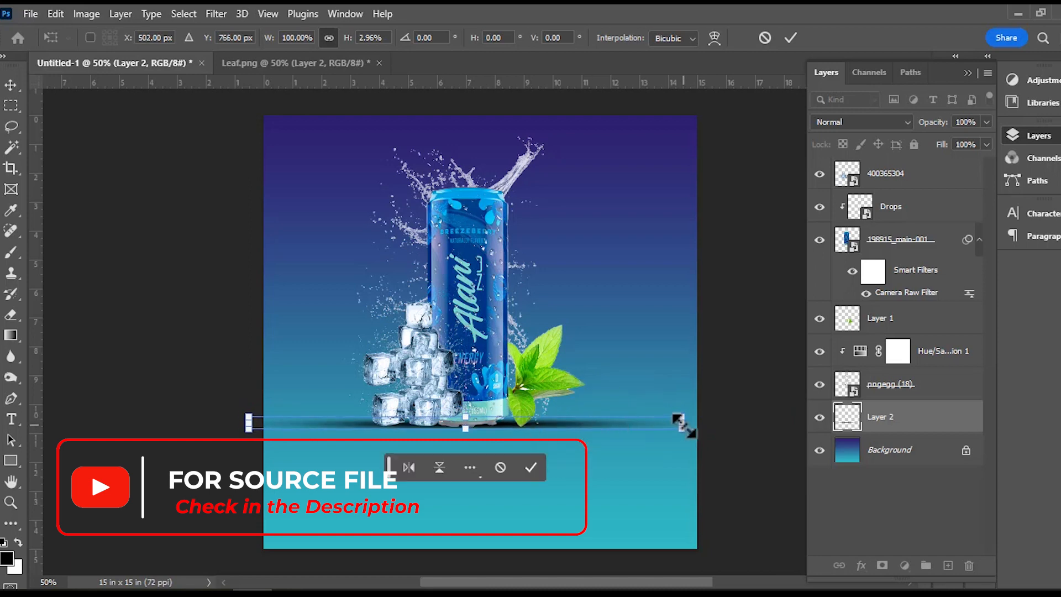
left_click_drag(684, 424, 596, 424)
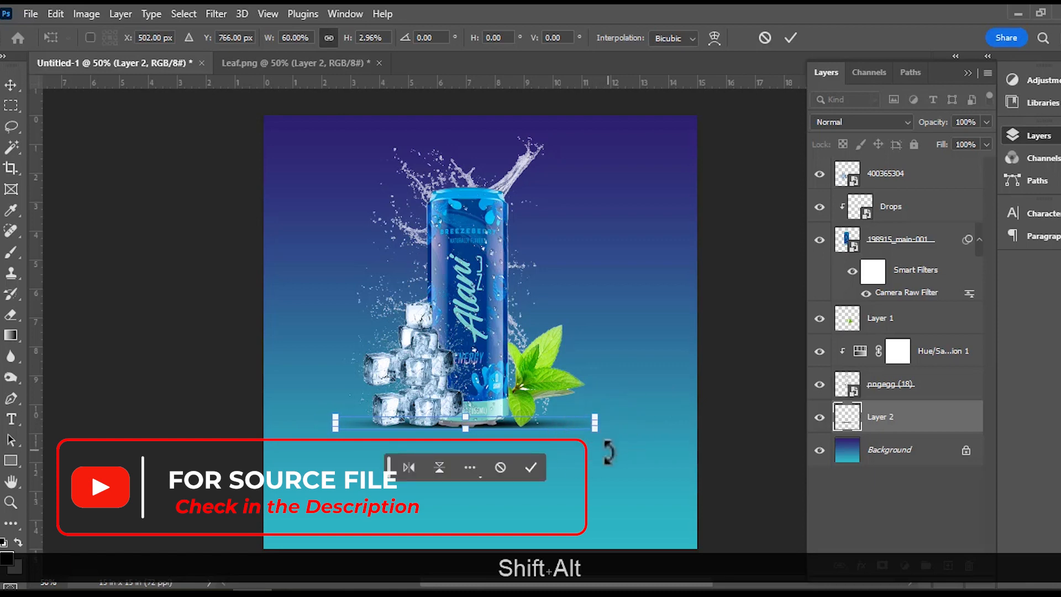
left_click(540, 466)
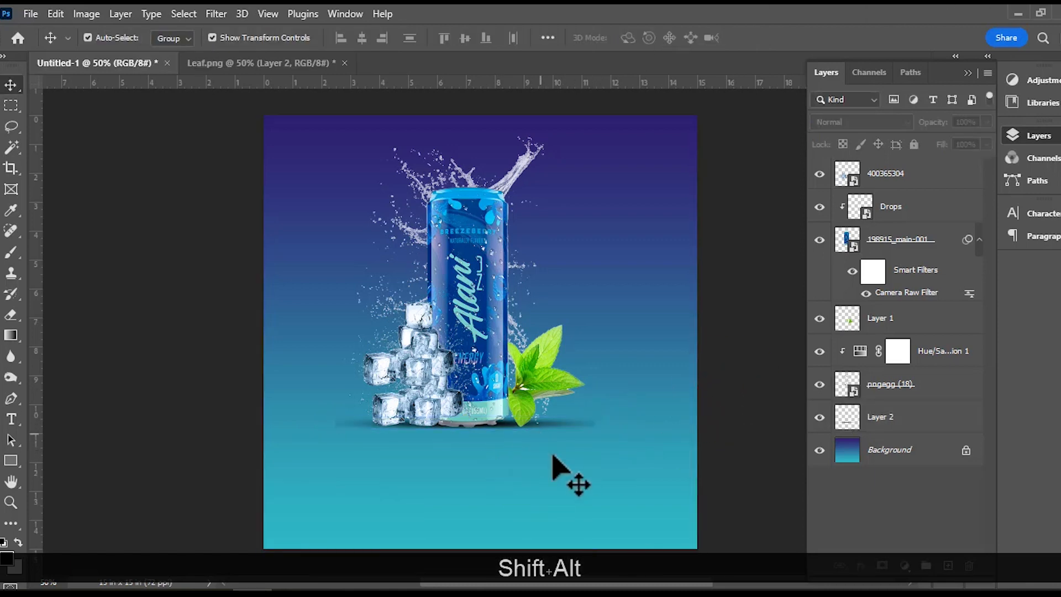
Soften the ends and lower edge of the ground shadow with the Eraser tool
left_click(546, 424)
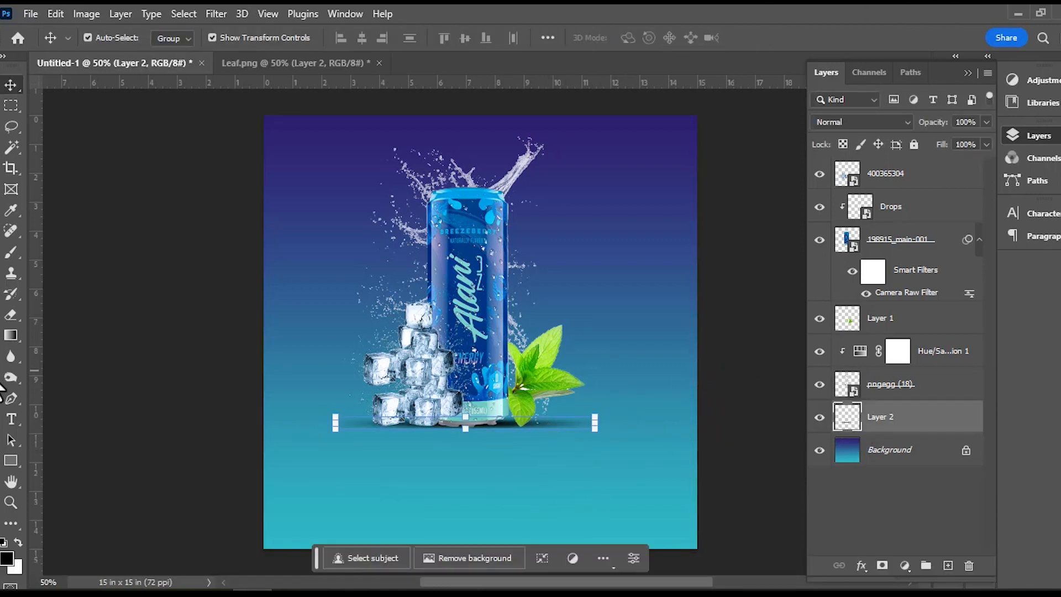
left_click(11, 315)
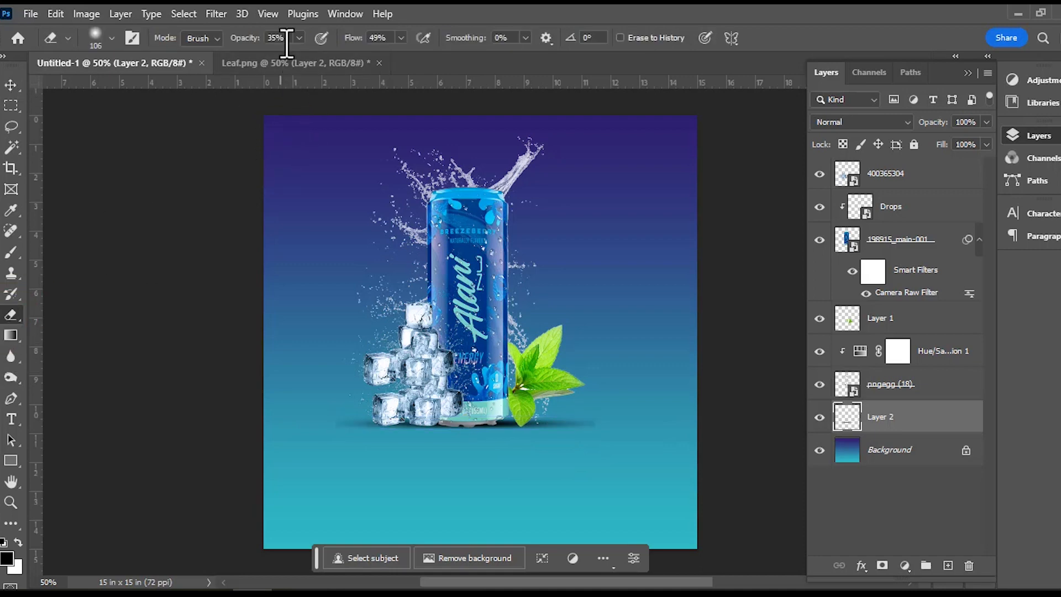
left_click(383, 39)
mouse_move(595, 419)
left_mouse_down()
mouse_move(568, 430)
mouse_move(559, 448)
mouse_move(570, 452)
mouse_move(557, 450)
mouse_move(577, 424)
mouse_move(573, 453)
mouse_move(611, 433)
left_mouse_up()
mouse_move(344, 436)
left_mouse_down()
mouse_move(289, 435)
mouse_move(373, 435)
mouse_move(304, 435)
mouse_move(327, 441)
left_mouse_up()
mouse_move(519, 435)
left_mouse_down()
mouse_move(596, 438)
mouse_move(586, 439)
left_mouse_up()
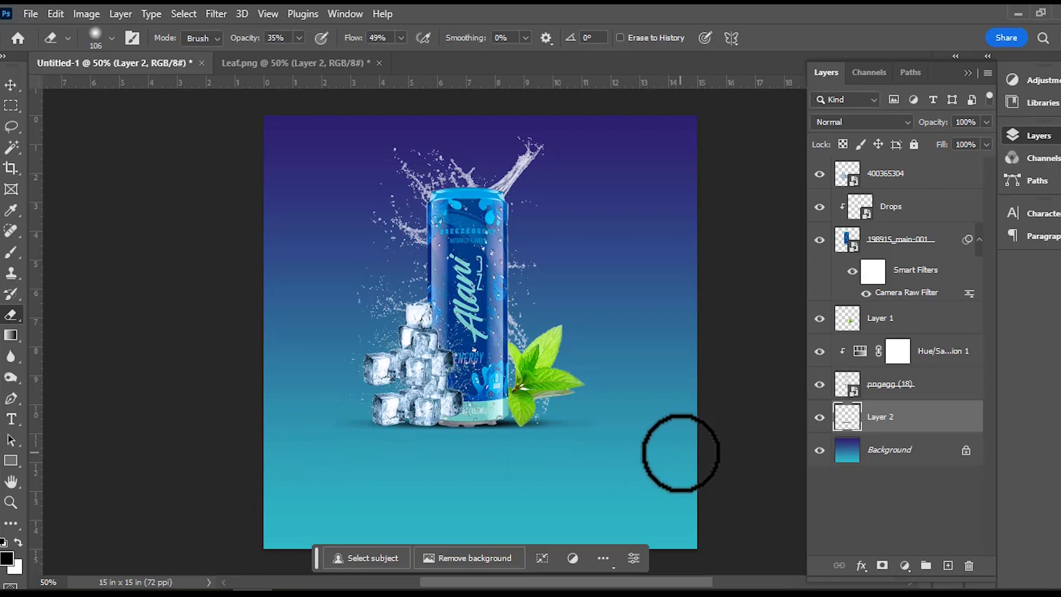
Select all layers from the ice cubes down to the shadow, leaving out the Background, and hide the transform box
left_click(11, 85)
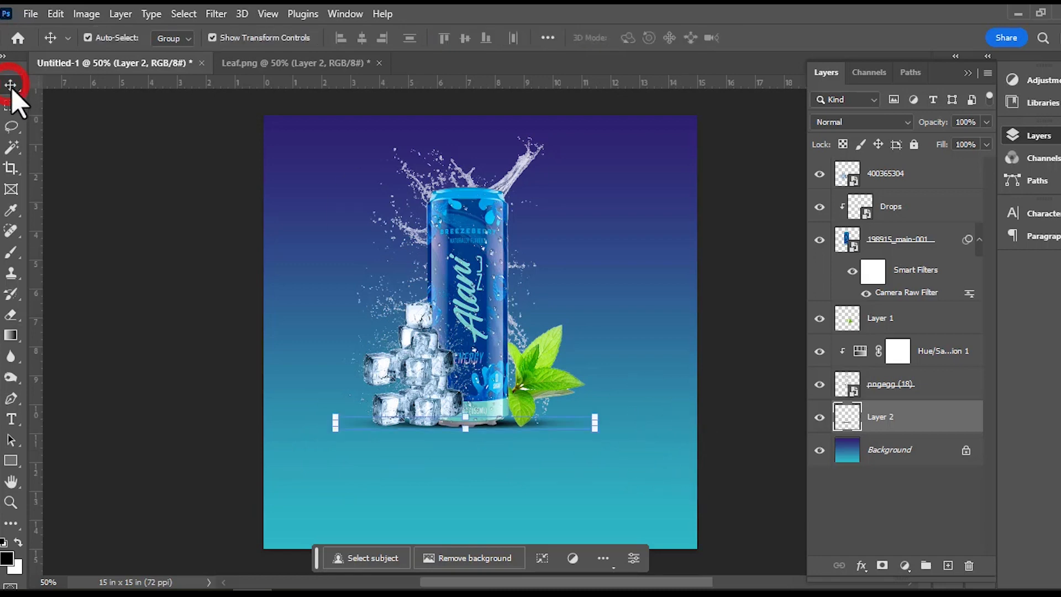
left_click(901, 182)
left_click(884, 425, "shift")
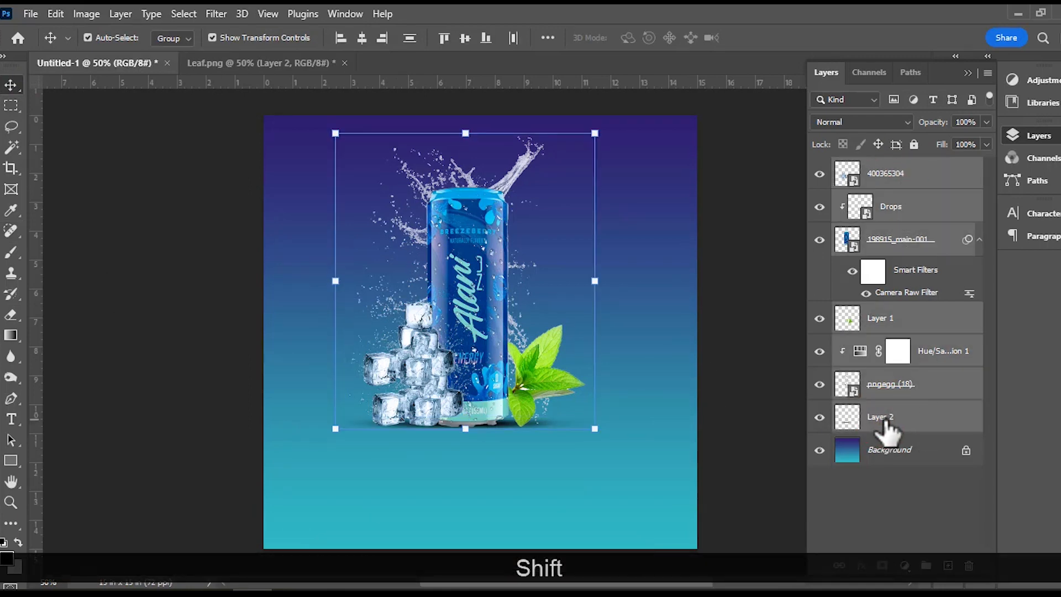
key("ctrl")
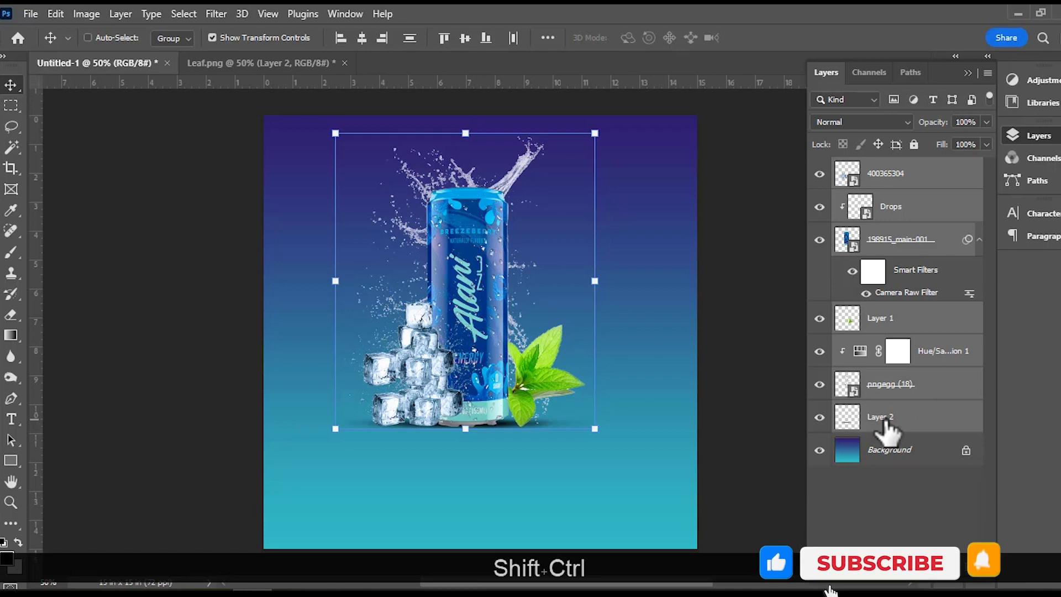
key("ctrl+shift+h")
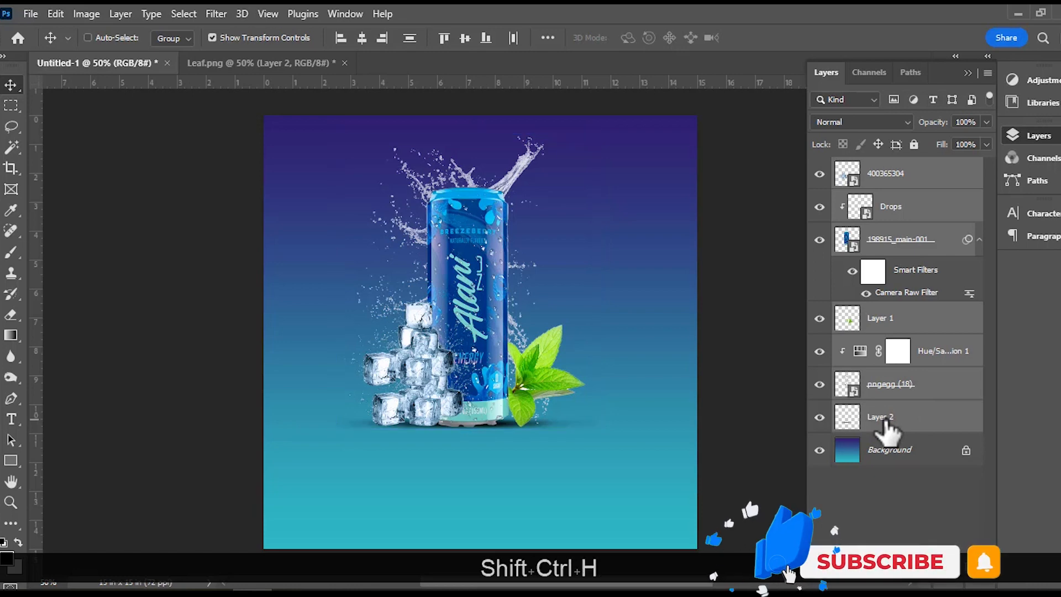
Group the selected product layers and name the group Product
key("ctrl+g")
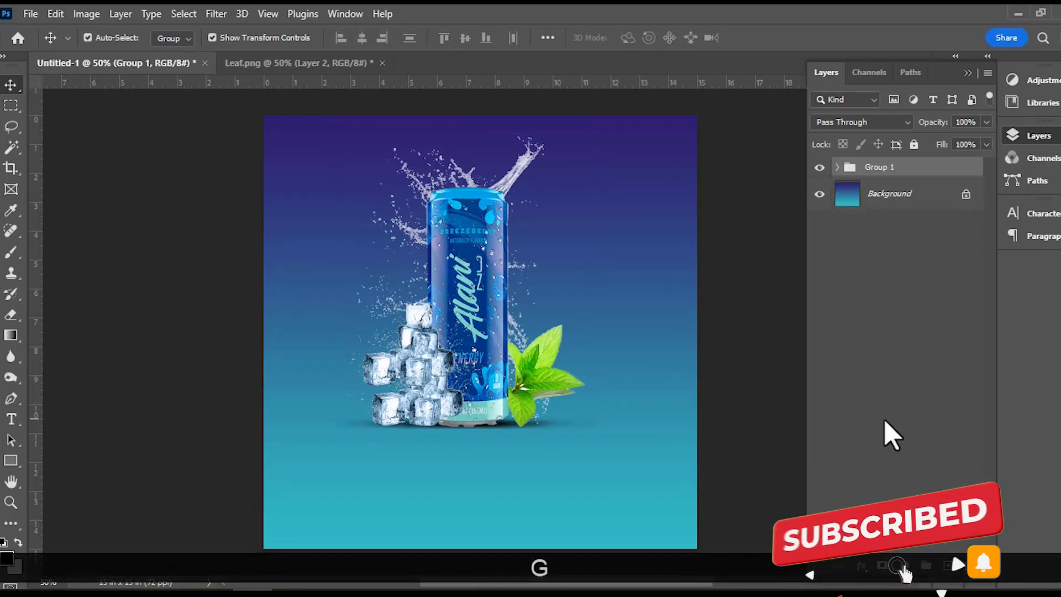
double_click(880, 167)
type("P")
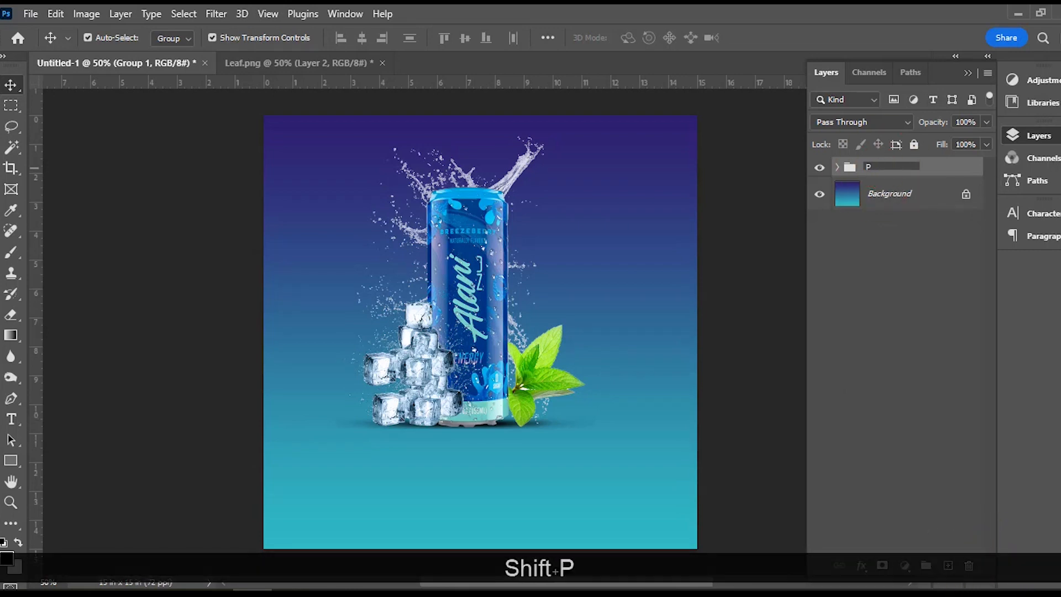
type("roduct")
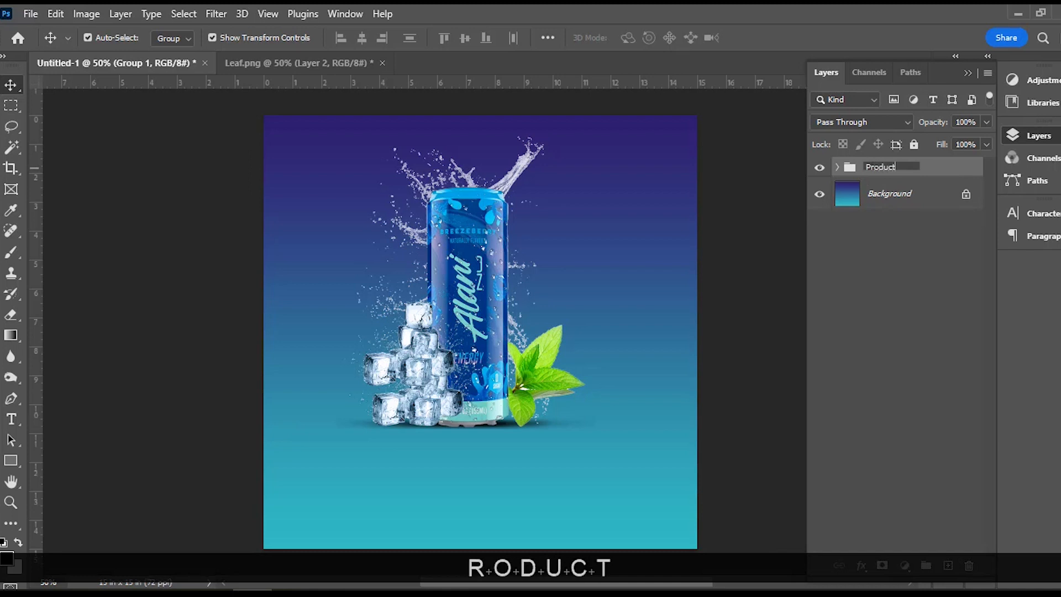
left_click(872, 273)
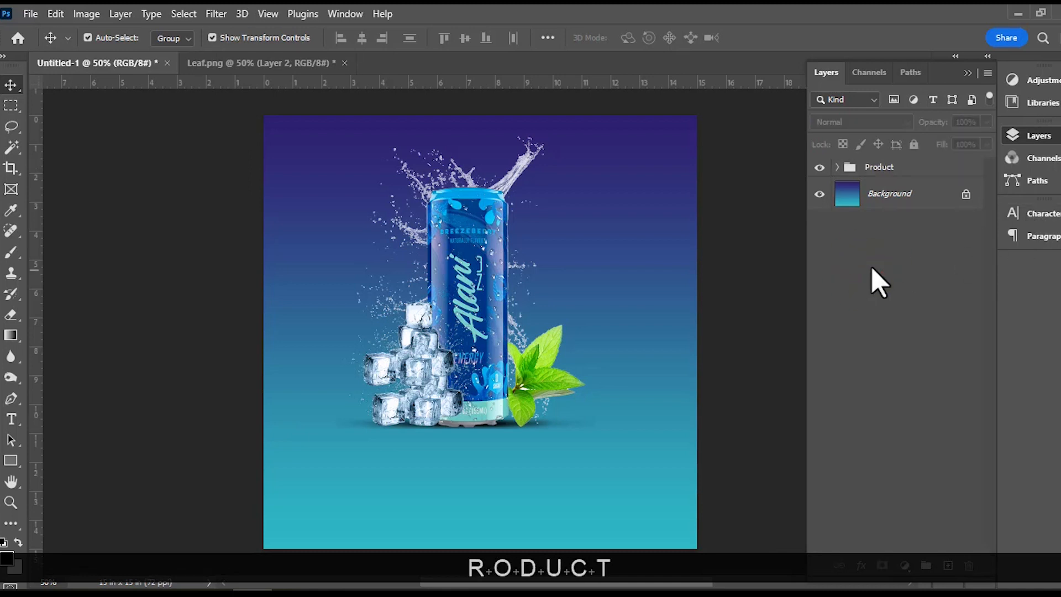
Duplicate the Product group, place the copy directly above the Background and rename it Reflect
left_click(881, 172, "ctrl")
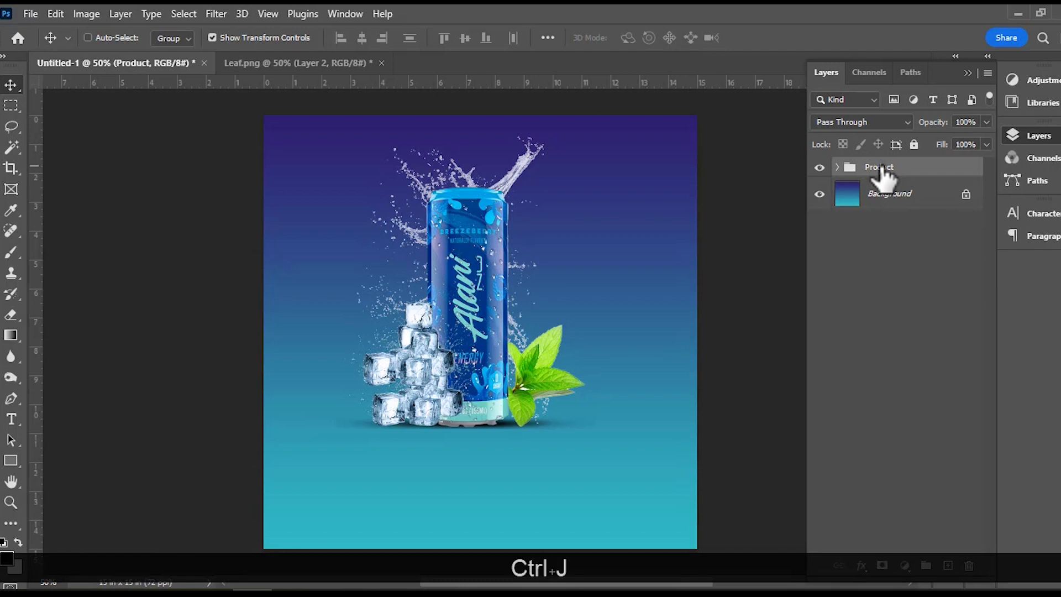
key("ctrl+j")
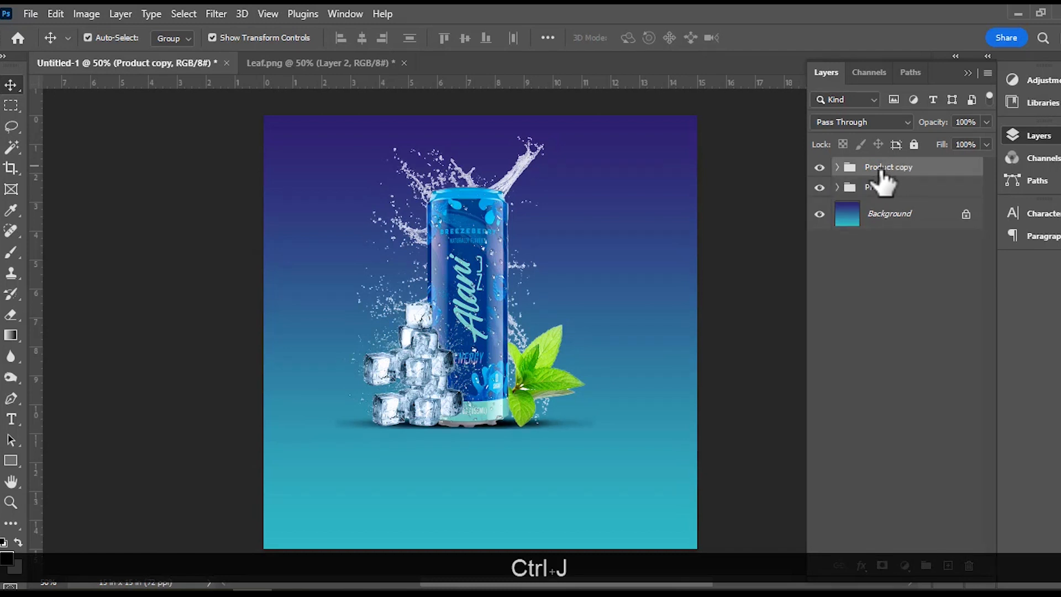
left_click_drag(883, 174, 878, 215)
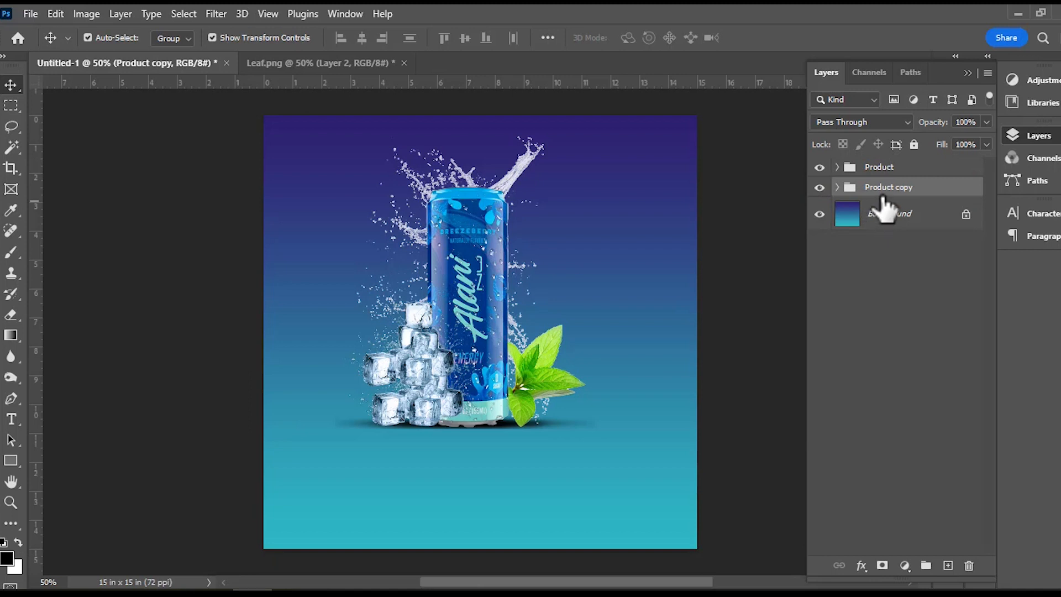
type("Ref")
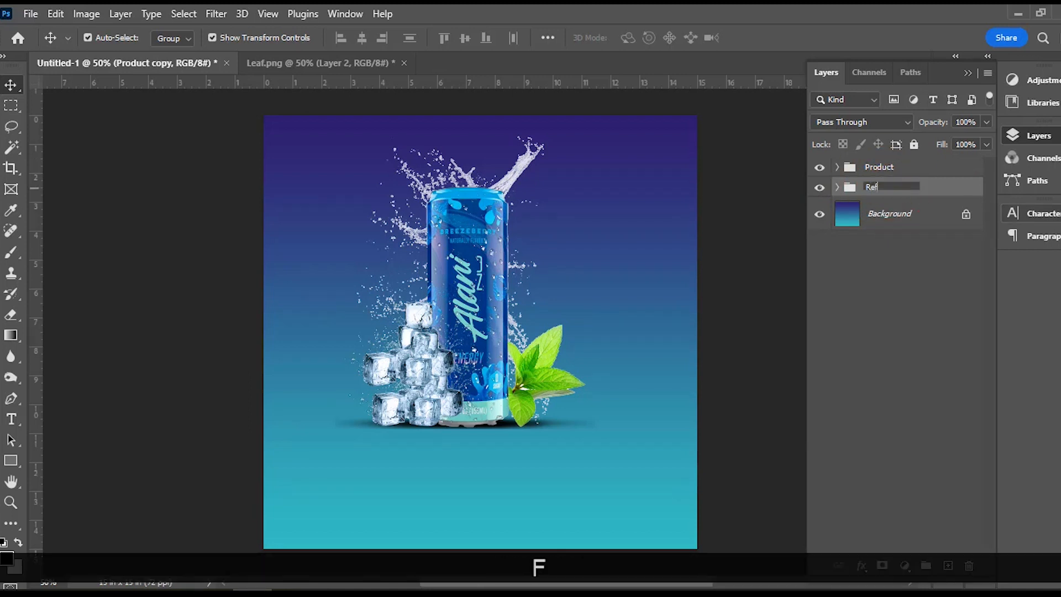
type("lect")
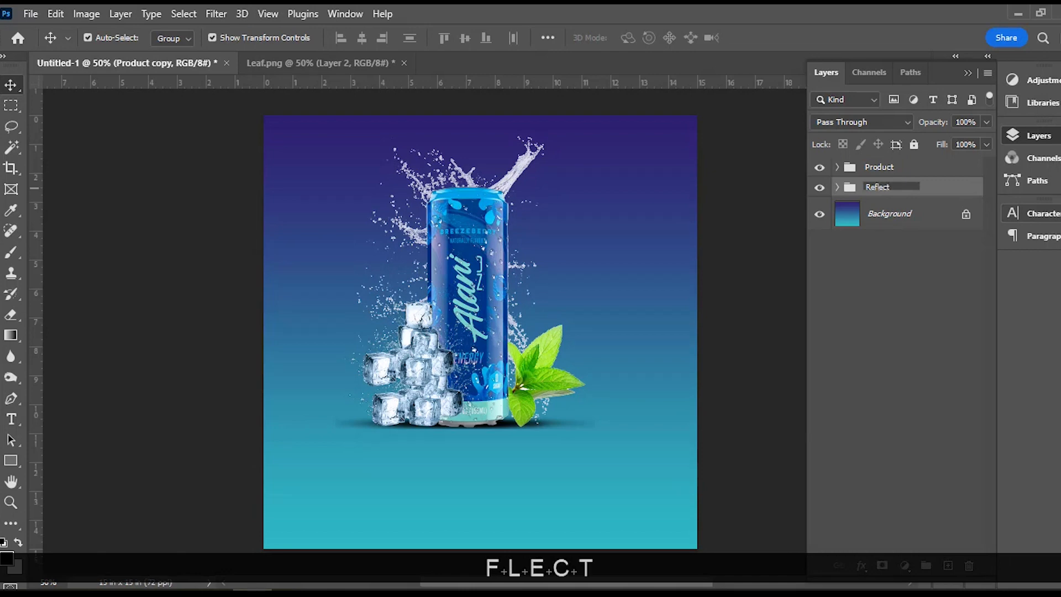
left_click(912, 297)
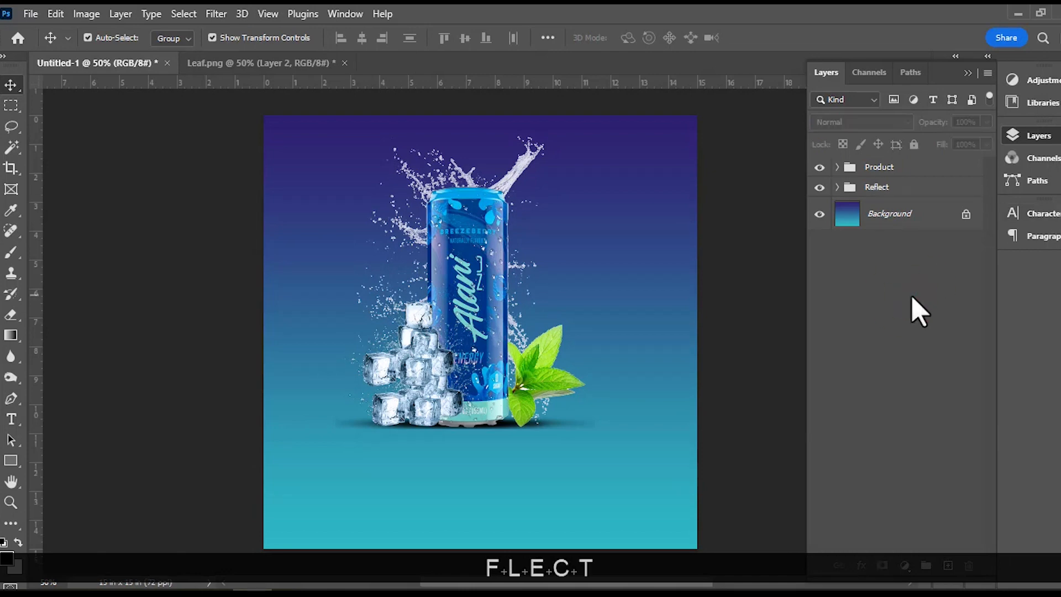
left_click(820, 187)
left_click(820, 187)
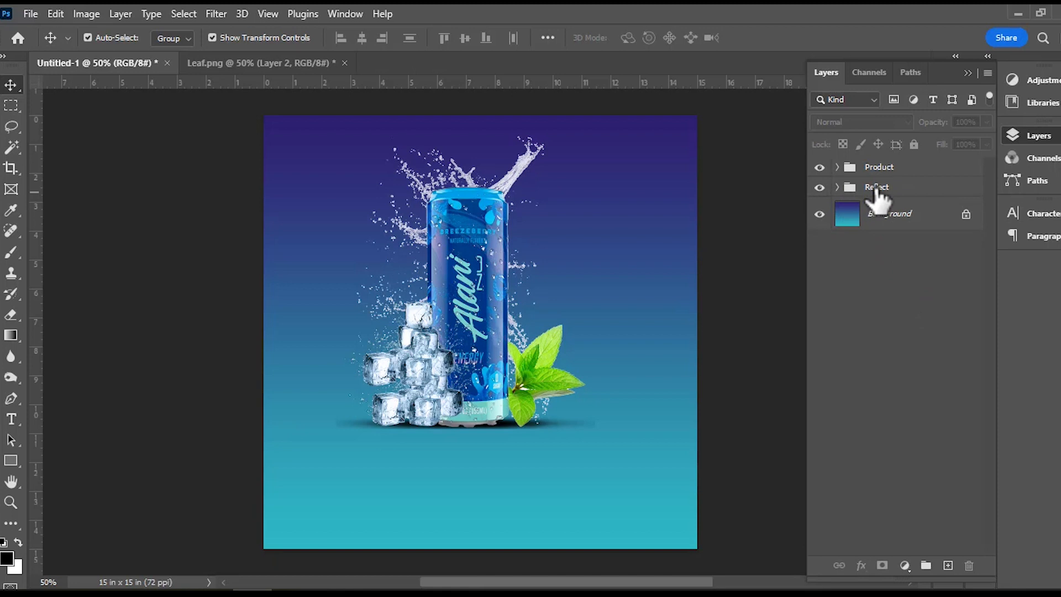
Delete the ground shadow layer from the Reflect group and convert the group to a smart object
left_click(877, 188)
left_click(837, 188)
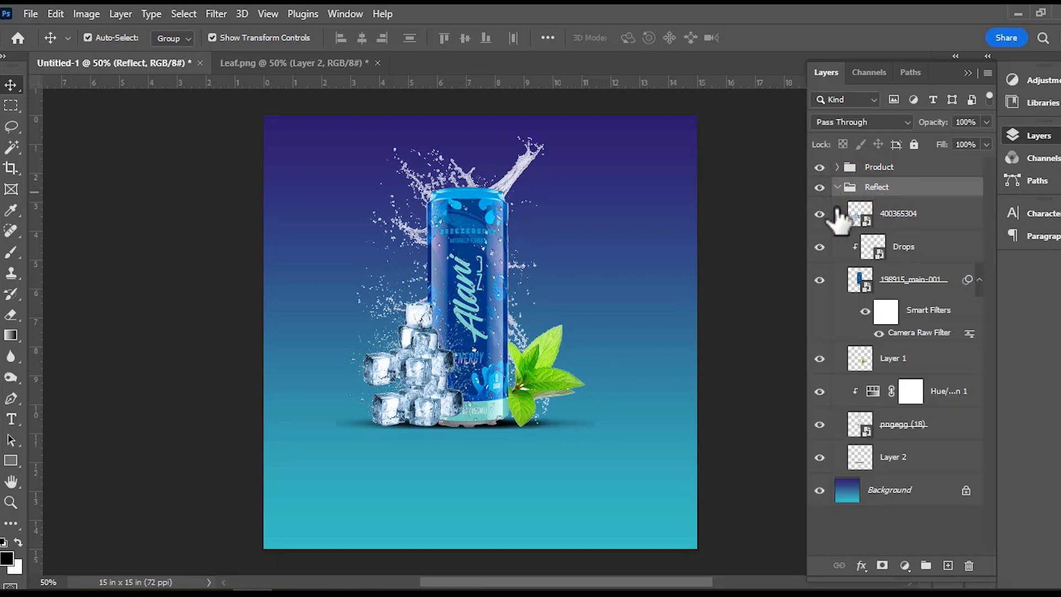
left_click(856, 456)
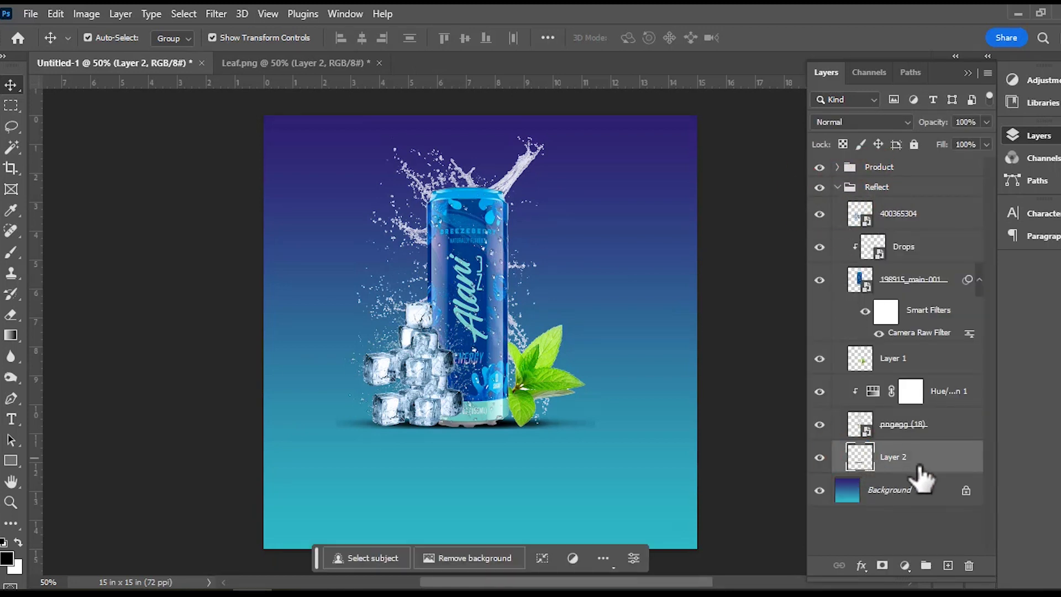
key("Delete")
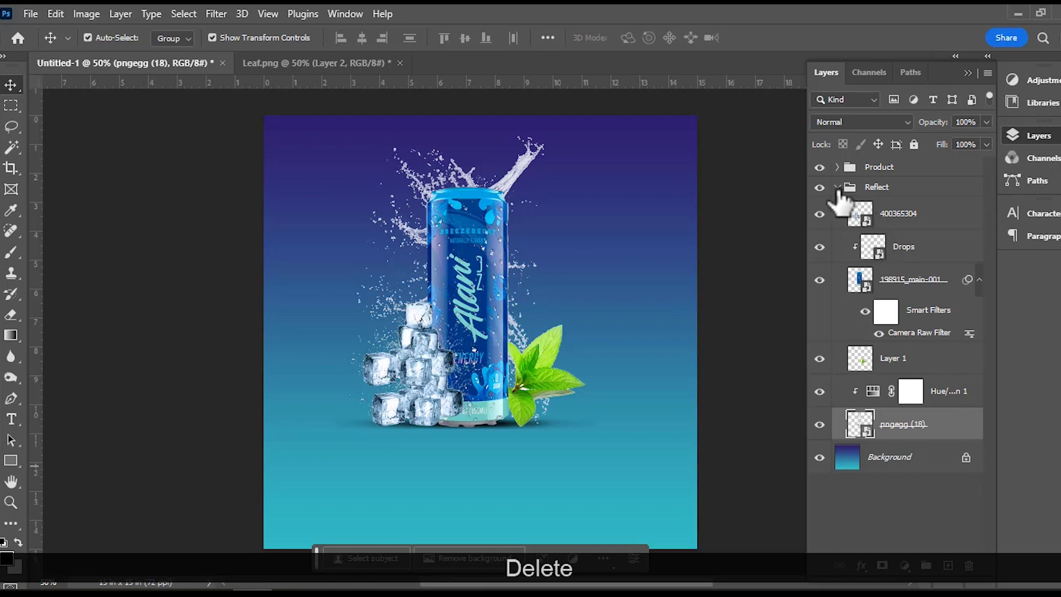
left_click(838, 188)
right_click(883, 189)
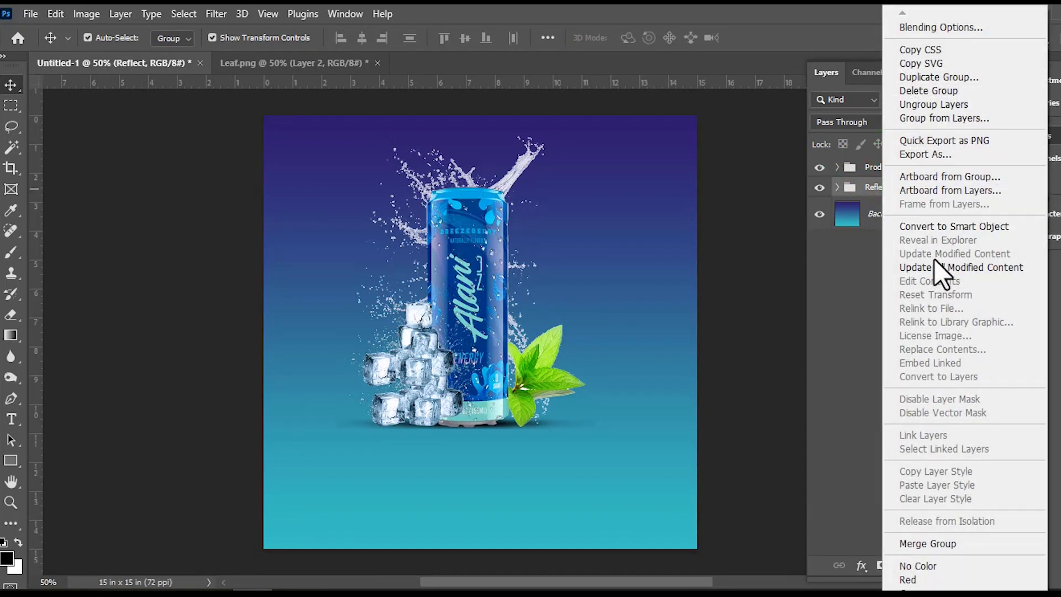
left_click(940, 225)
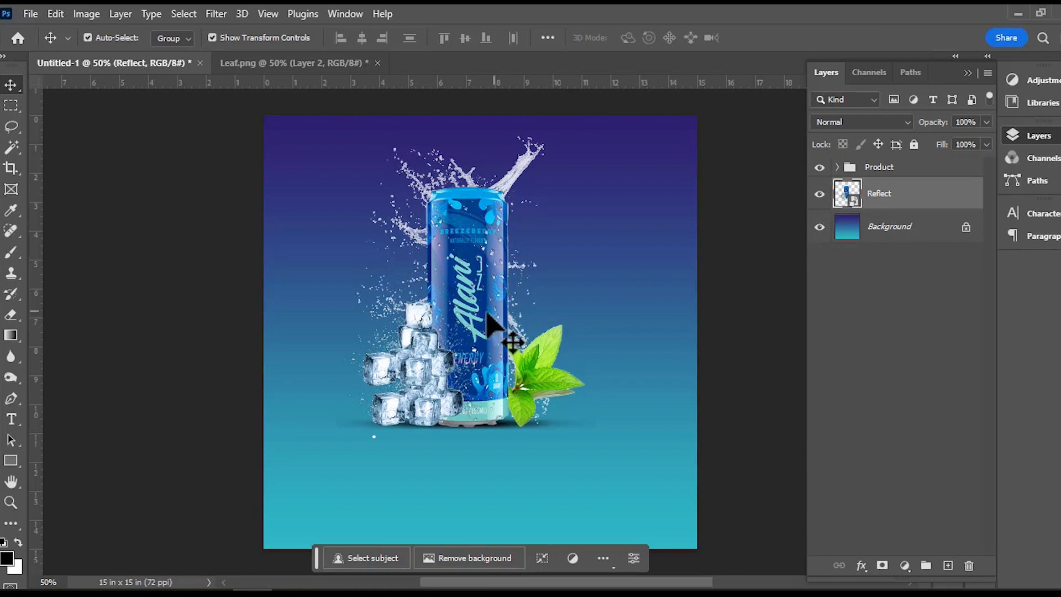
Flip the Reflect layer vertically and move it down so its base meets the base of the can
key("ctrl+t")
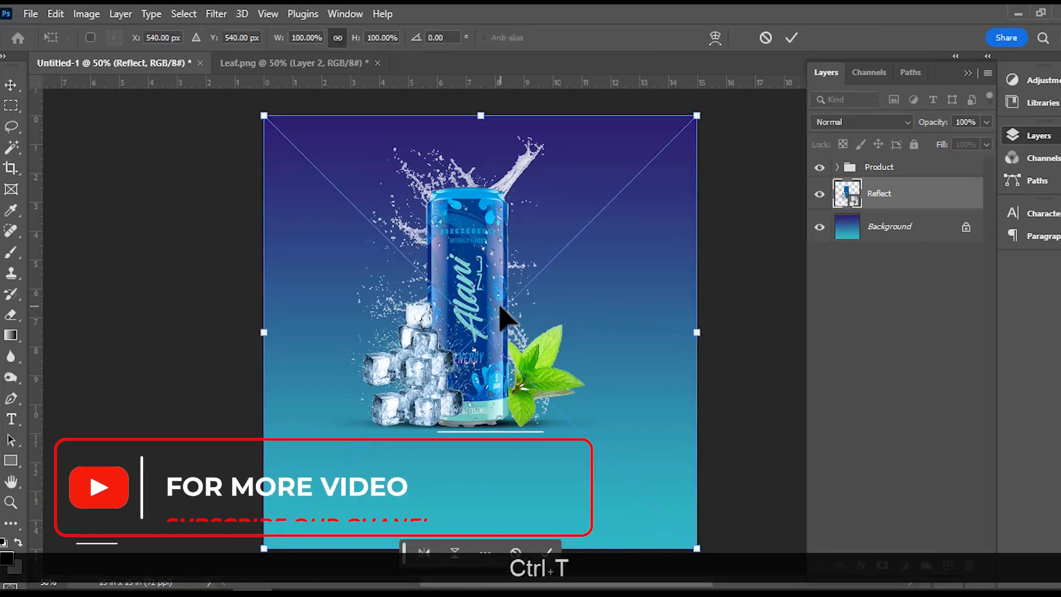
right_click(474, 308)
left_click(516, 580)
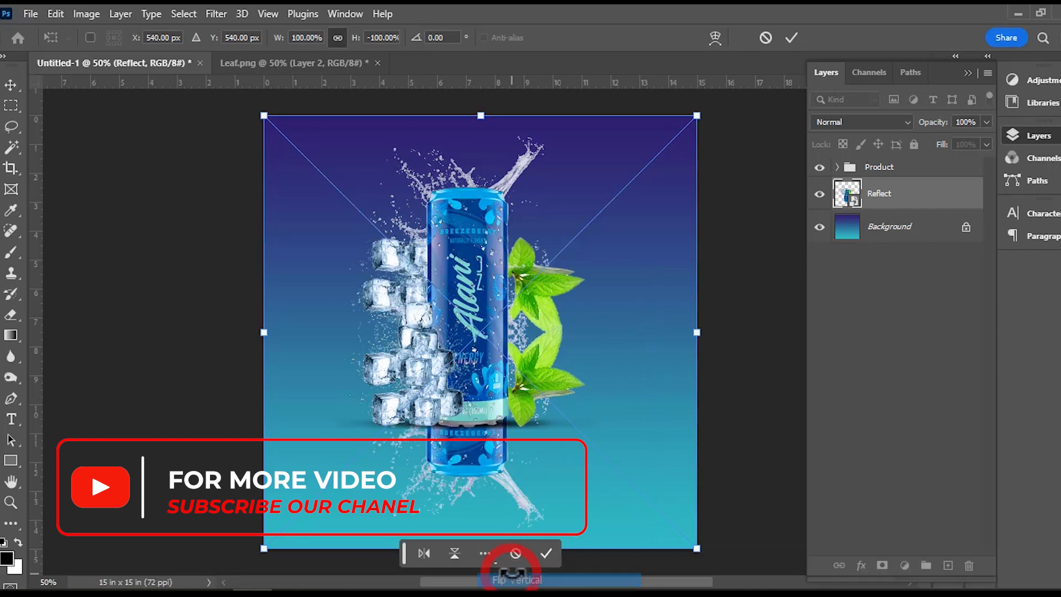
left_click_drag(518, 265, 514, 452)
left_click(545, 552)
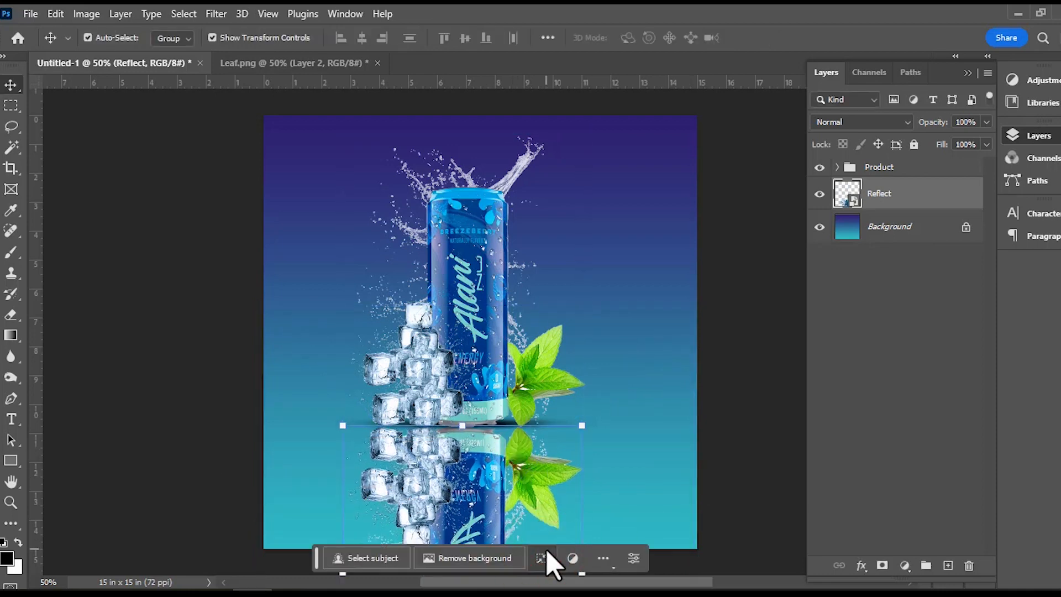
left_click(768, 386)
Add a layer mask to the Reflect layer and fade the reflection out downward with a Black, White linear gradient
left_click(469, 471)
left_click(882, 566)
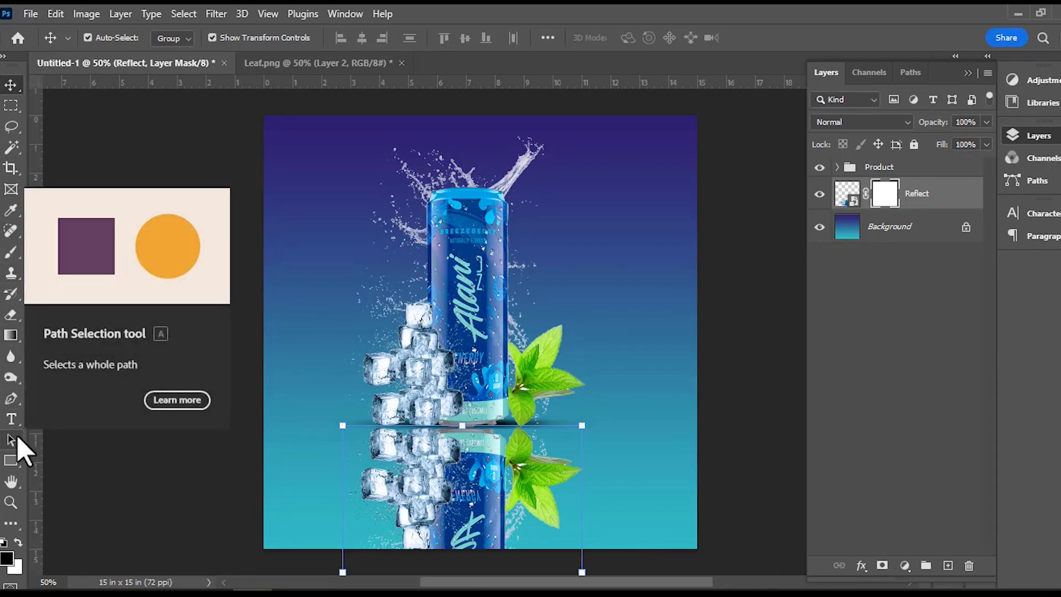
left_click(11, 335)
left_click(249, 37)
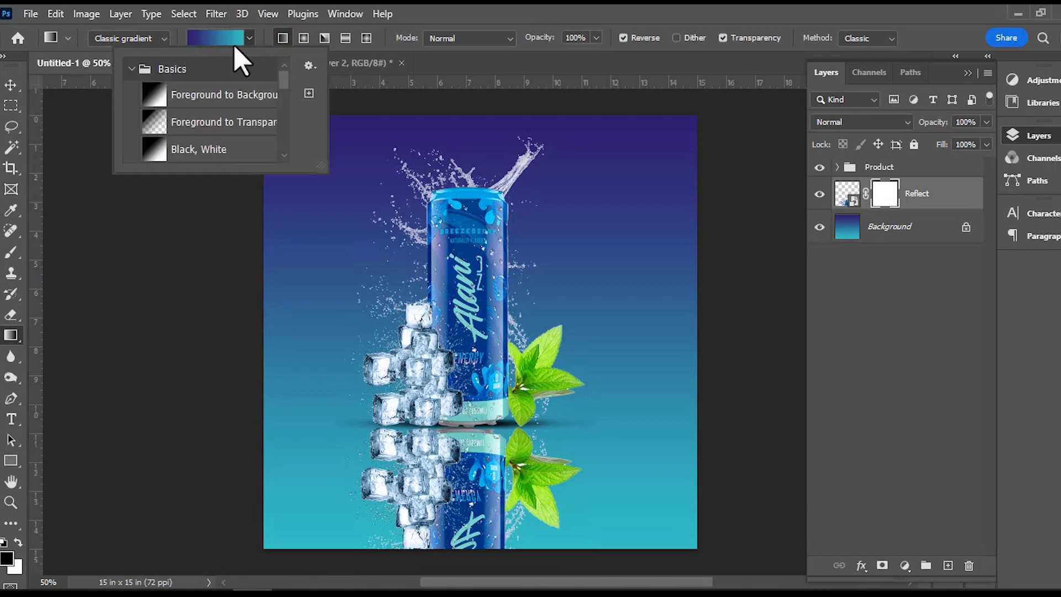
left_click(143, 69)
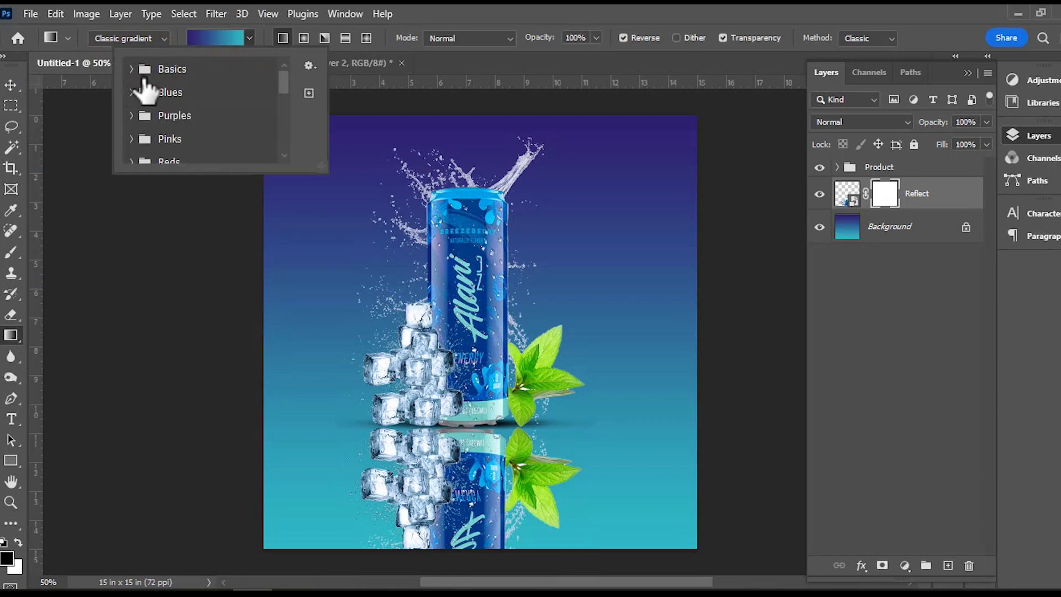
left_click(132, 68)
left_click(249, 148)
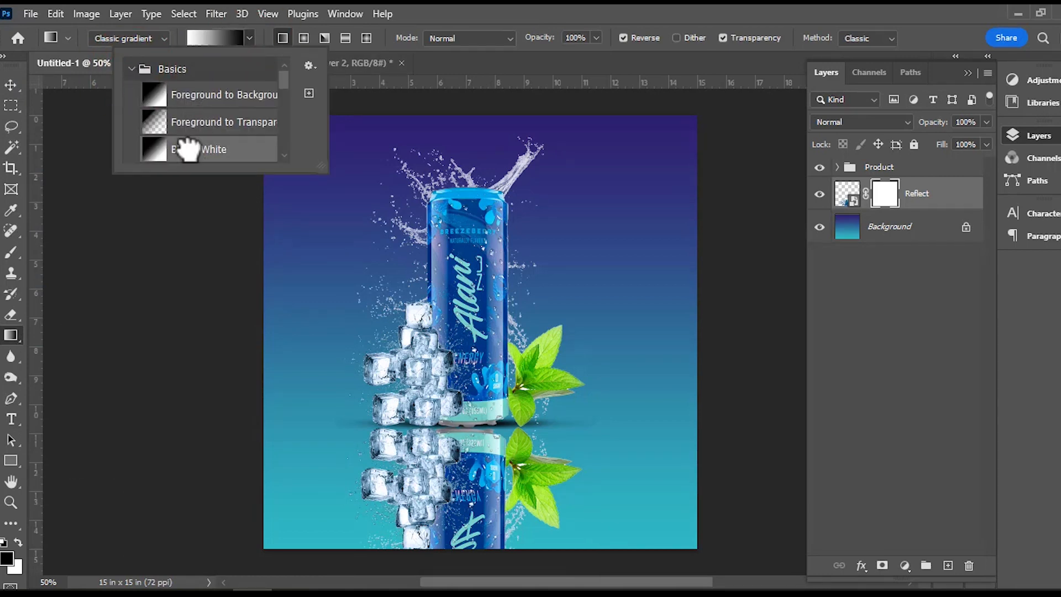
left_click(682, 6)
left_click_drag(467, 395, 467, 568)
left_click_drag(471, 409, 477, 562)
left_click_drag(464, 526, 463, 542)
Lower the Reflect layer's opacity to 50% and nudge the reflection slightly up against the can's base
left_click(986, 144)
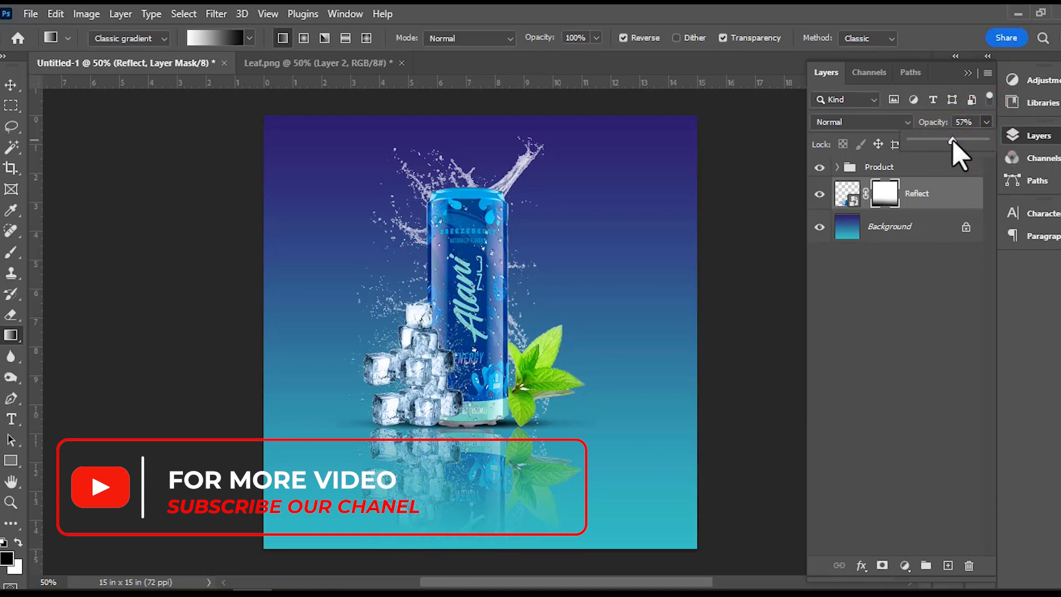
left_click_drag(951, 142, 947, 142)
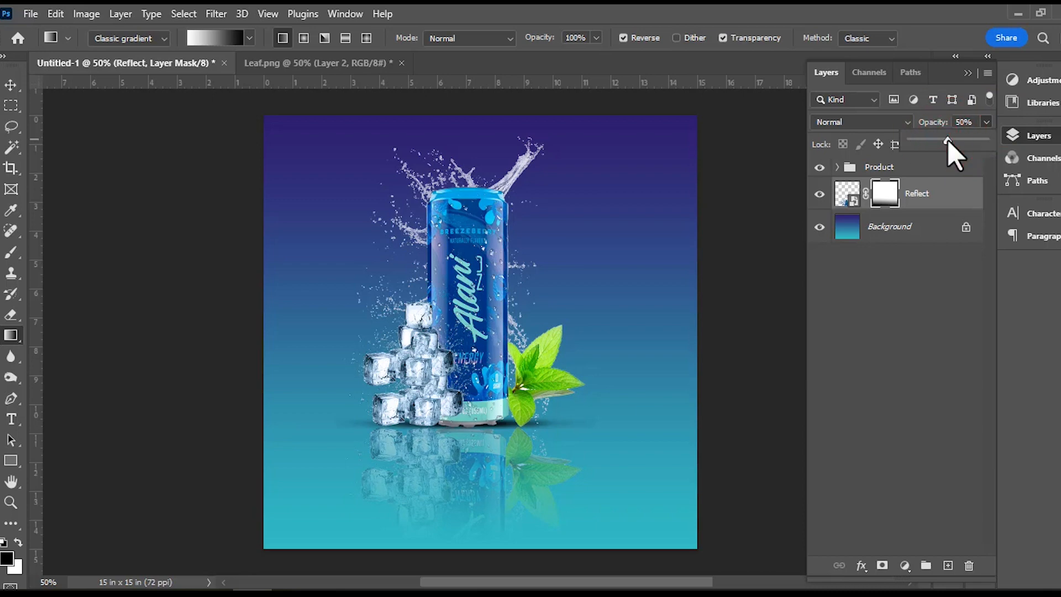
left_click(15, 87)
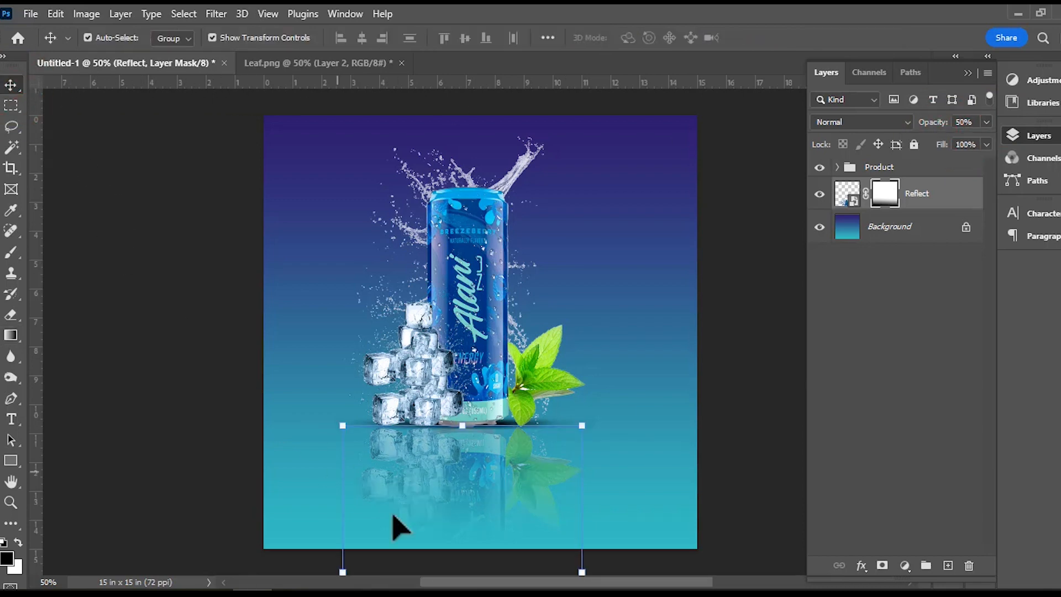
left_click(750, 424)
left_click(442, 487)
key("Up")
key("Up")
key("Up")
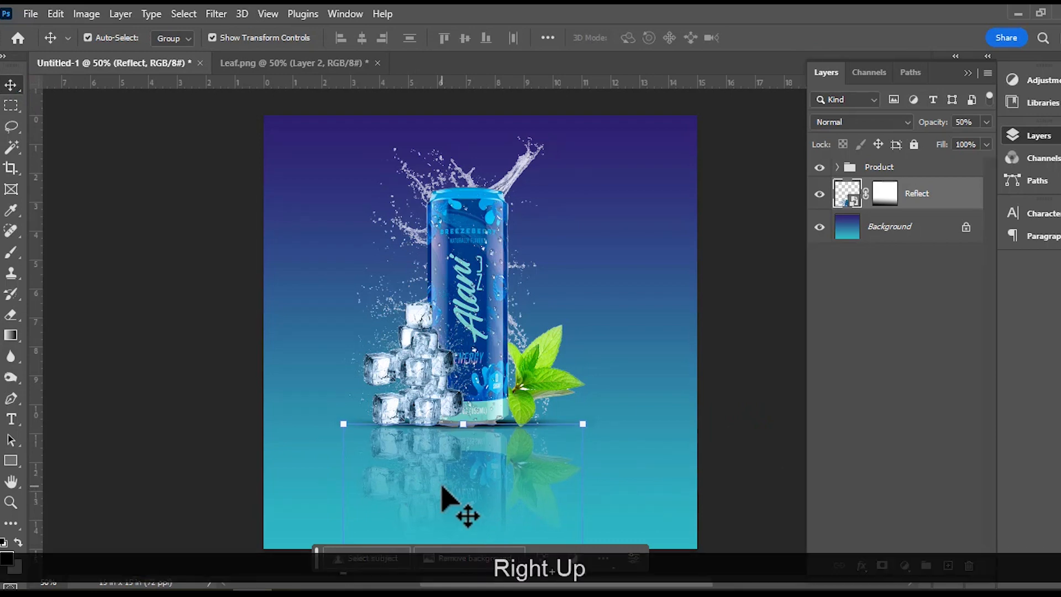
left_click(758, 360)
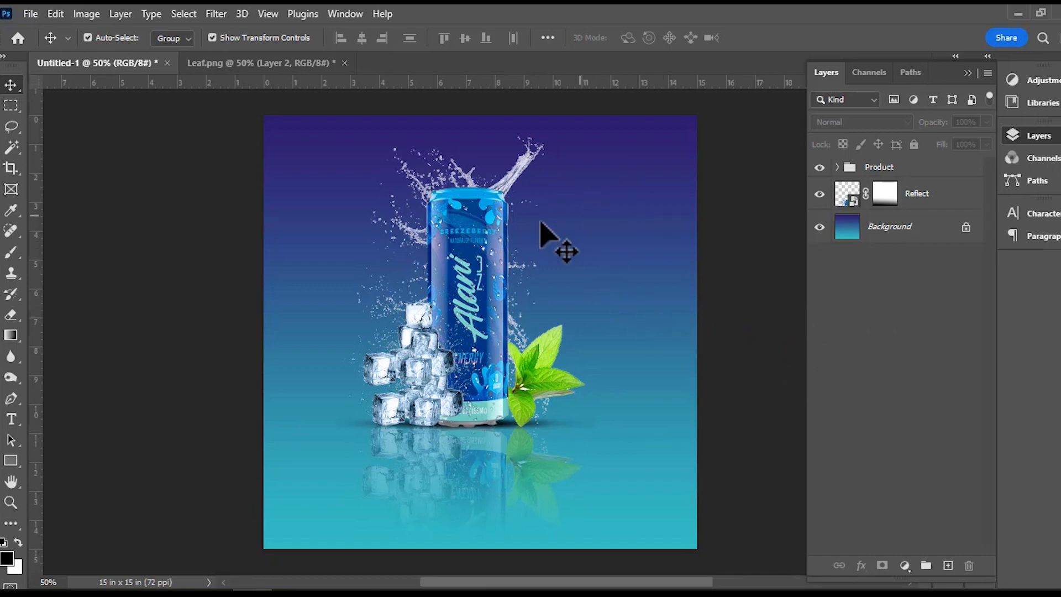
Add the text "Feel Fresh" in white Montserrat Thin, 15 pt, to the right of the can's upper part
left_click(12, 420)
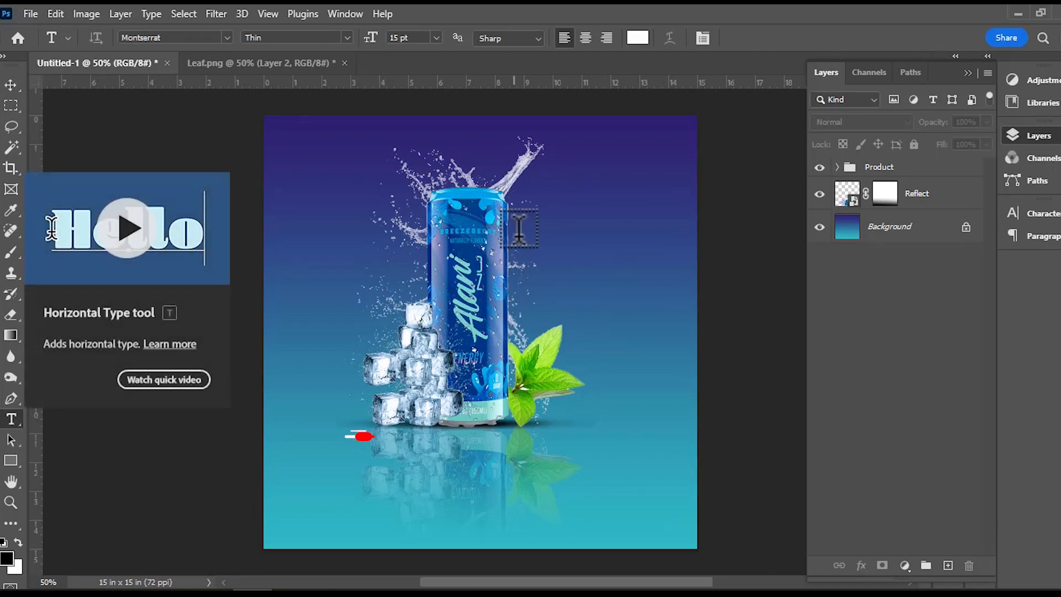
left_click(552, 207)
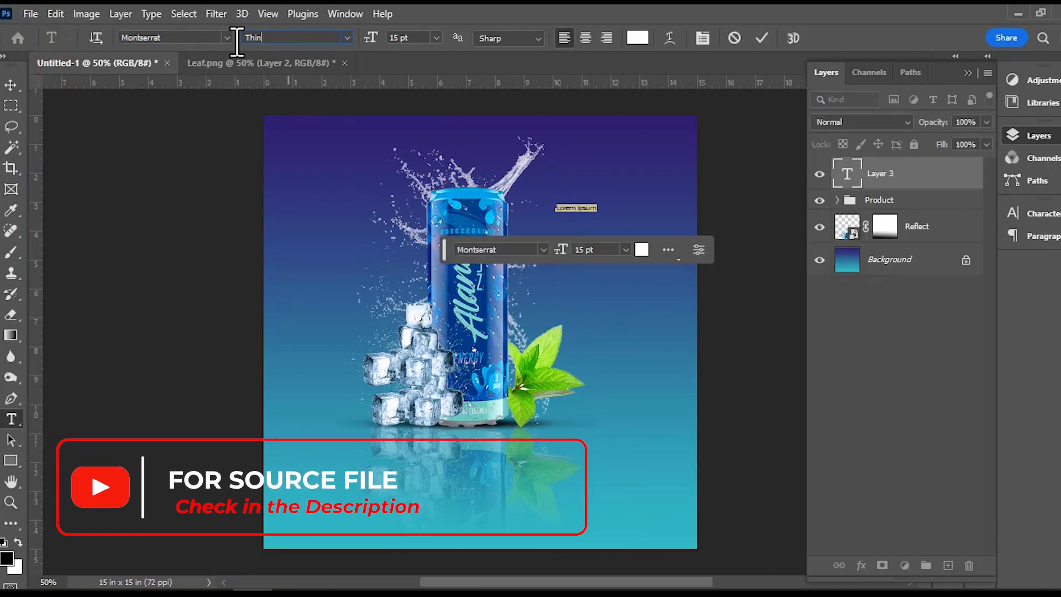
key("shift+f")
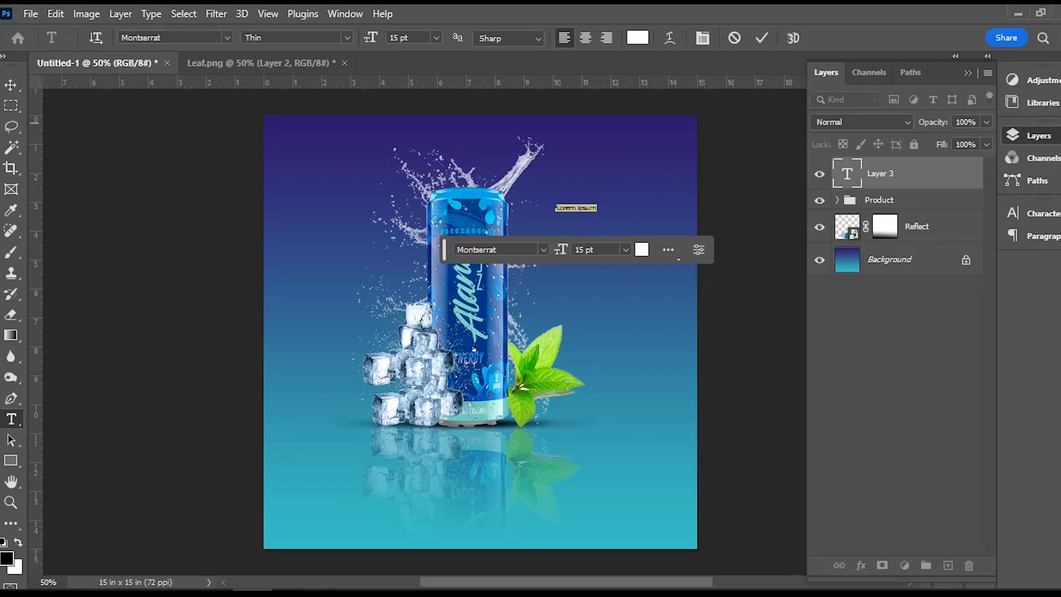
type("Feel Fress")
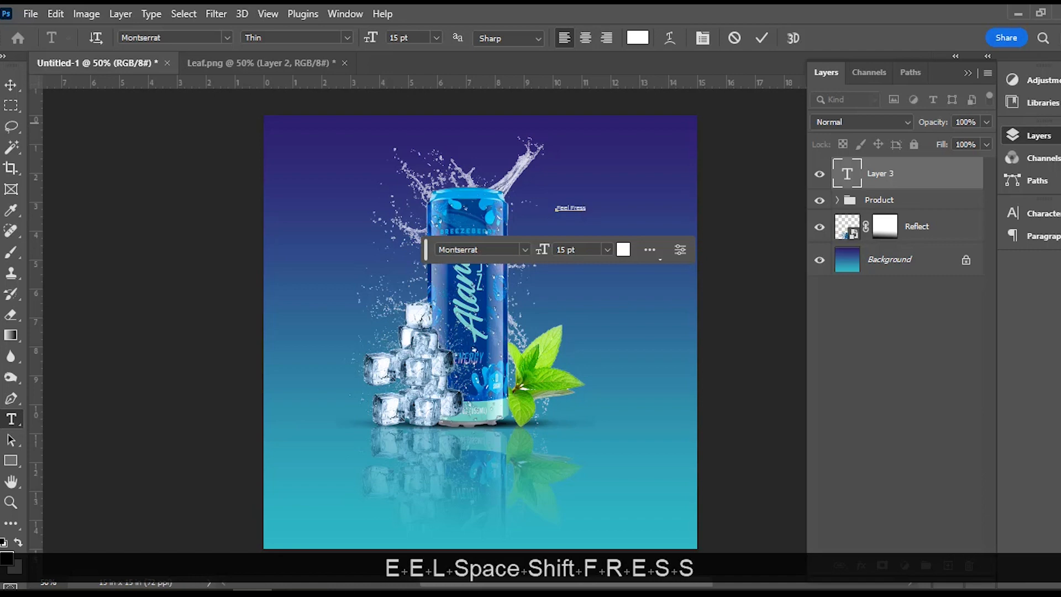
key("BackSpace")
type("h")
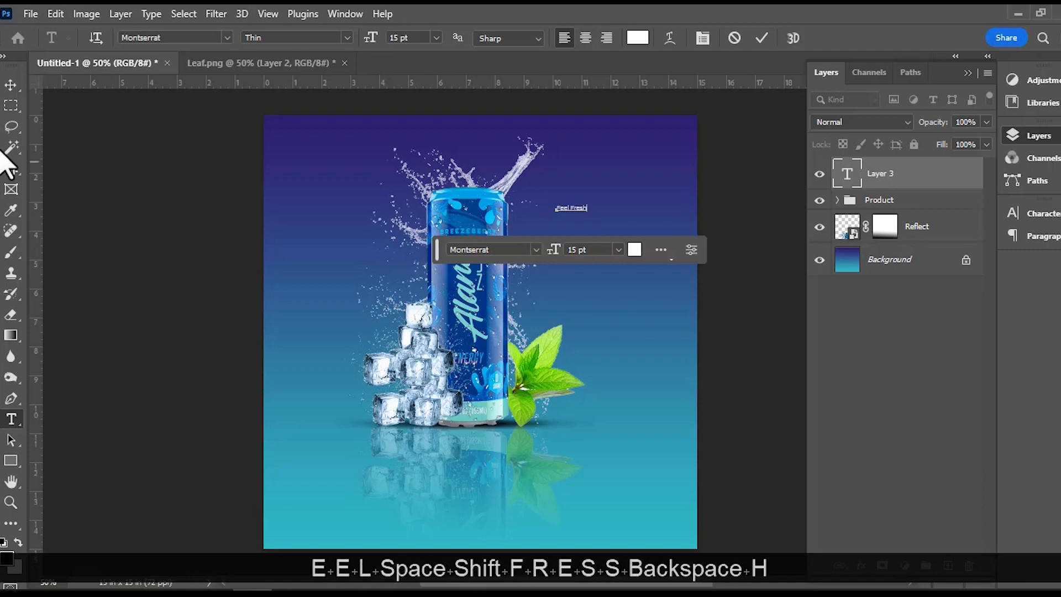
Enlarge the "Feel Fresh" text to fill most of the space between the can and the poster's right edge
left_click(11, 87)
left_click_drag(592, 213, 655, 260)
left_click_drag(556, 237, 526, 244)
left_click(665, 279)
left_click_drag(588, 220, 590, 219)
left_click_drag(590, 222, 585, 224)
left_click_drag(679, 241, 652, 234)
left_click(790, 39)
left_click(702, 263)
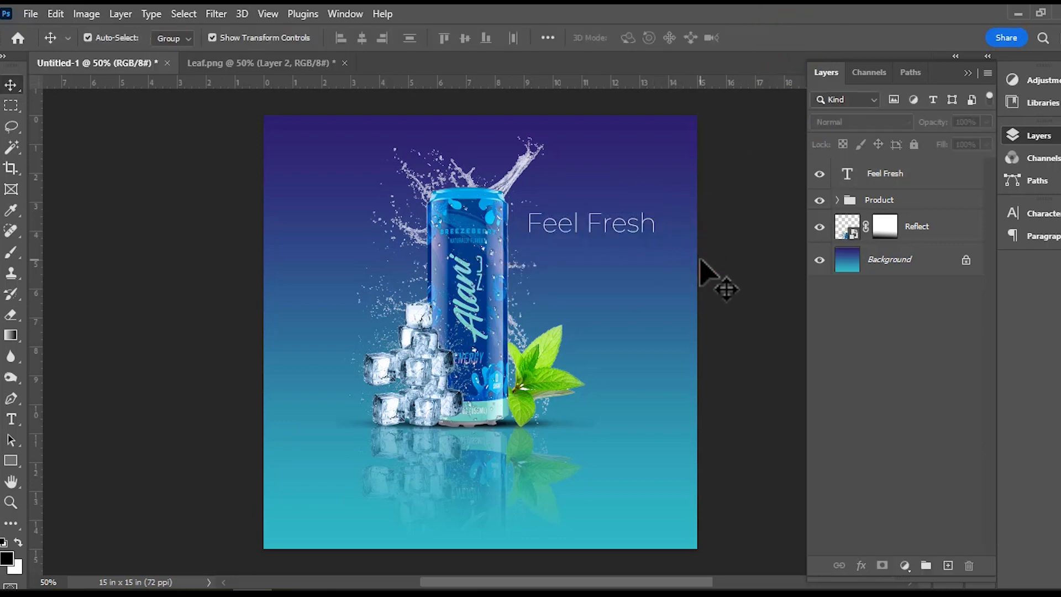
Shift the "Feel Fresh" text slightly away from the can toward the poster's right edge
left_click(624, 219)
left_click_drag(617, 229, 631, 227)
left_click(736, 200)
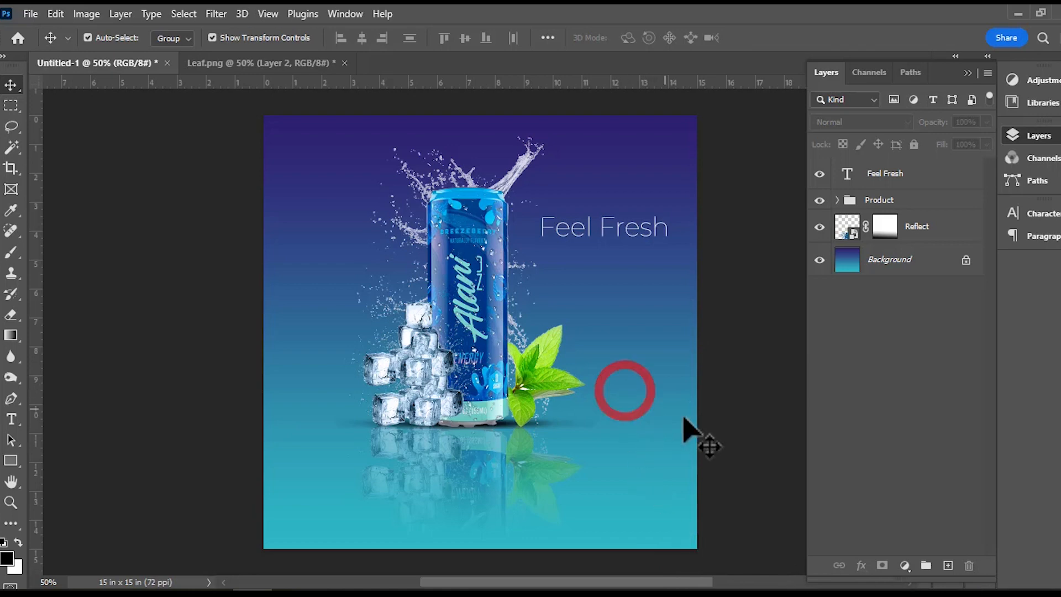
scroll(635, 407, "up", 3)
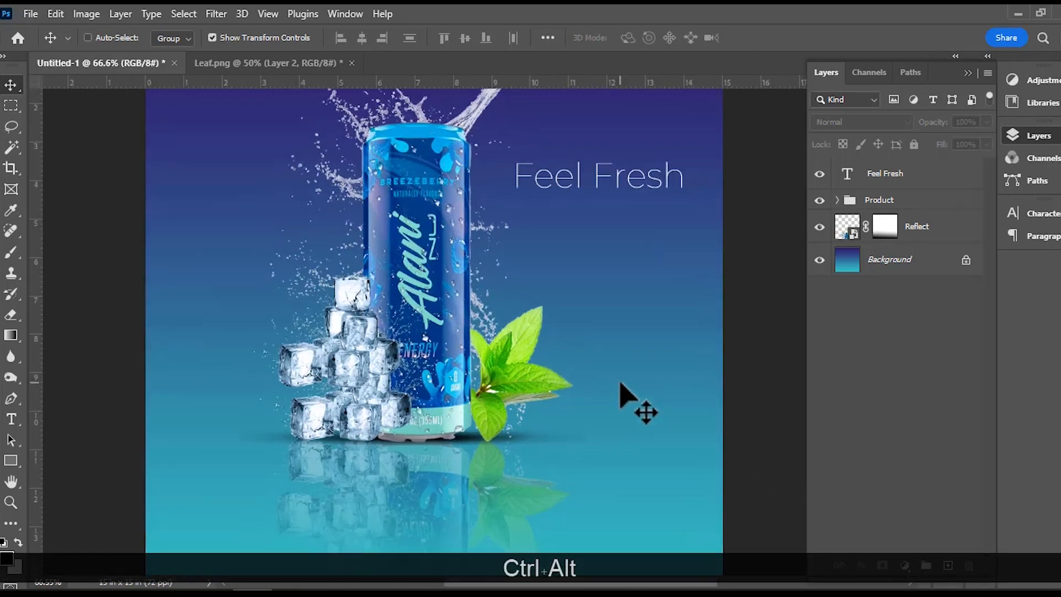
scroll(628, 403, "down", 2)
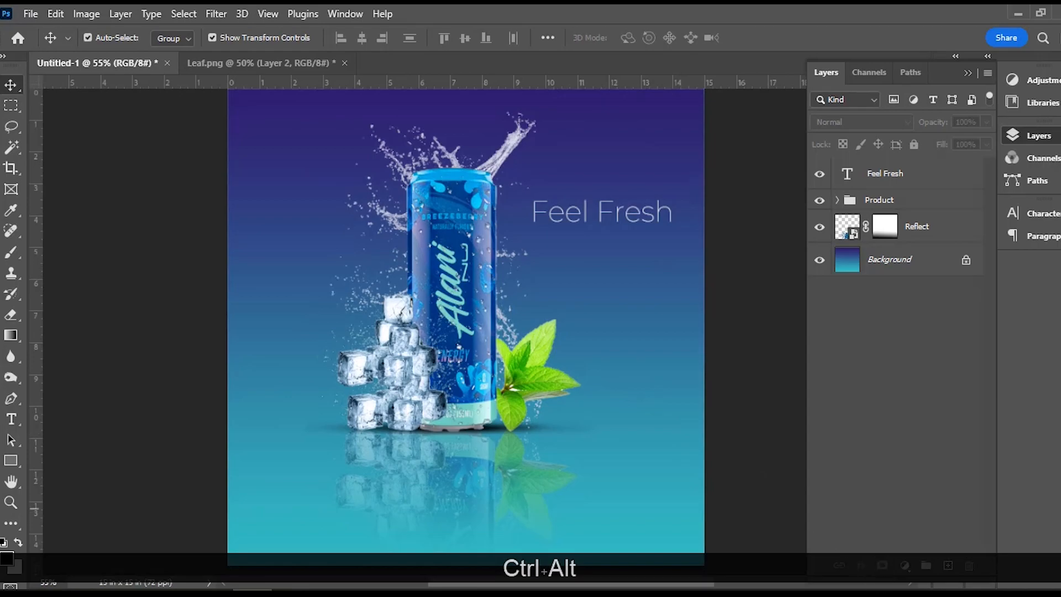